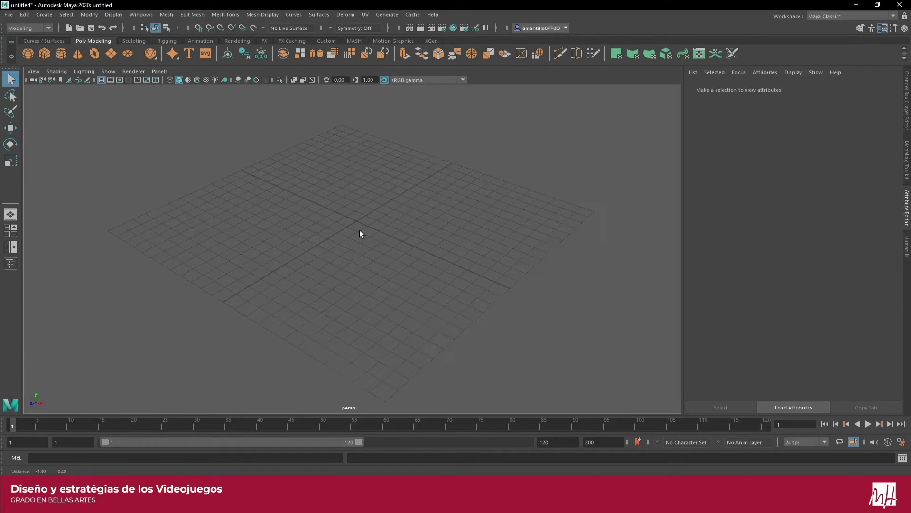
Step: Activate the Scale tool and replace the Attribute Editor with the Modeling Toolkit panel
mouse_move(359, 230)
left_mouse_down("alt")
mouse_move(364, 222)
mouse_move(380, 244)
mouse_move(364, 247)
left_mouse_up("alt")
middle_click_drag(356, 252, 359, 258, "alt")
mouse_move(360, 258)
left_mouse_down("alt")
mouse_move(354, 218)
mouse_move(357, 249)
mouse_move(357, 232)
mouse_move(374, 234)
mouse_move(374, 224)
mouse_move(366, 228)
left_mouse_up("alt")
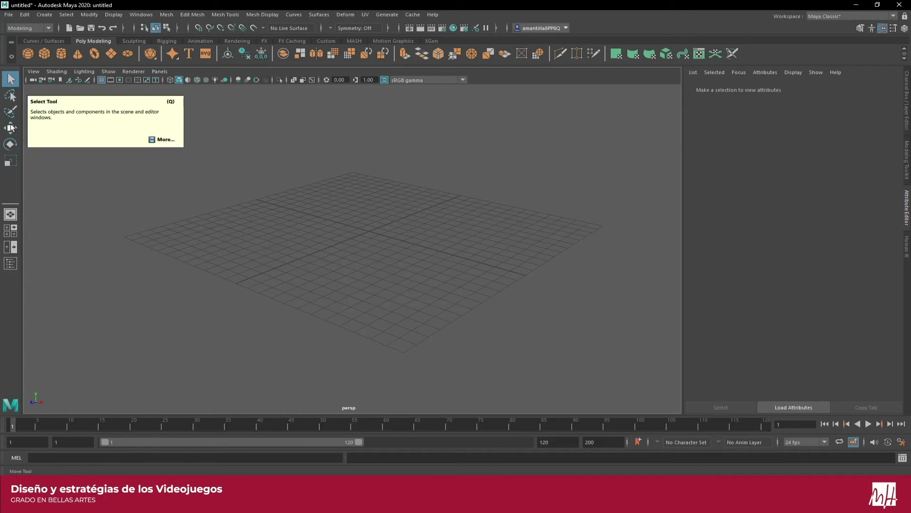
left_click(12, 160)
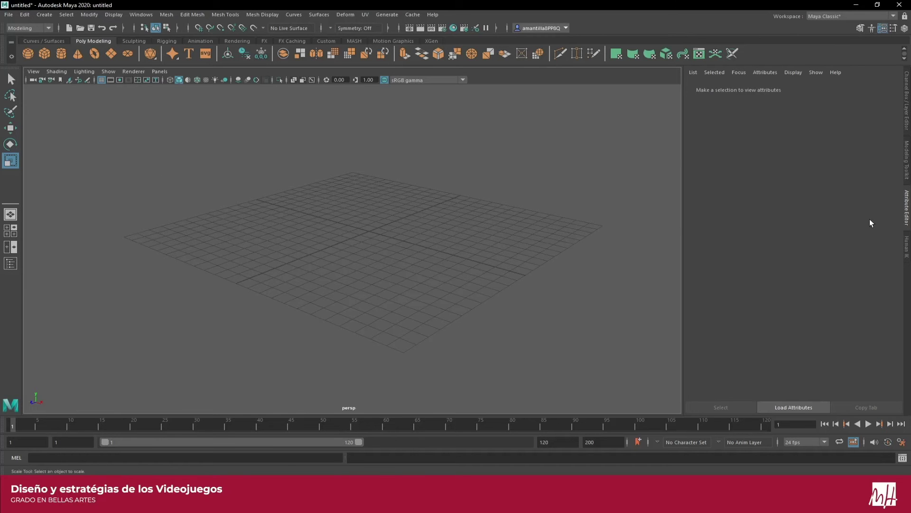
left_click(907, 164)
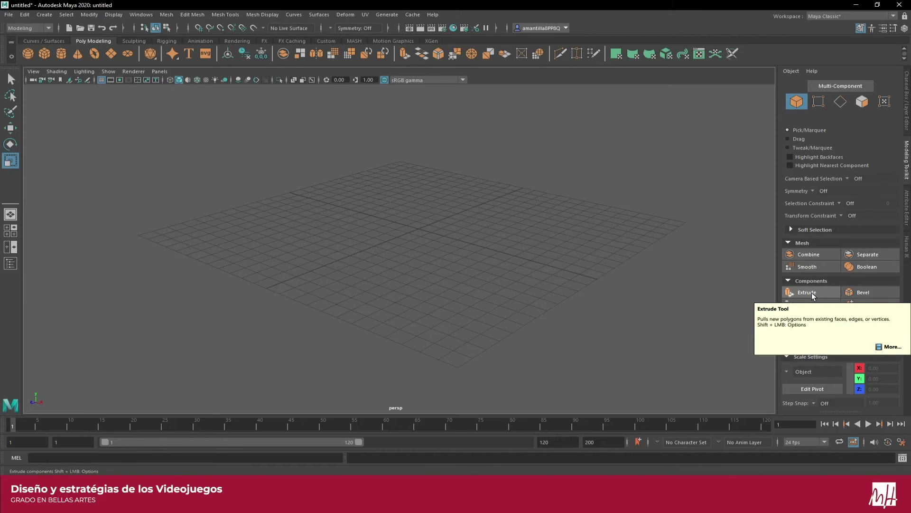
key("alt")
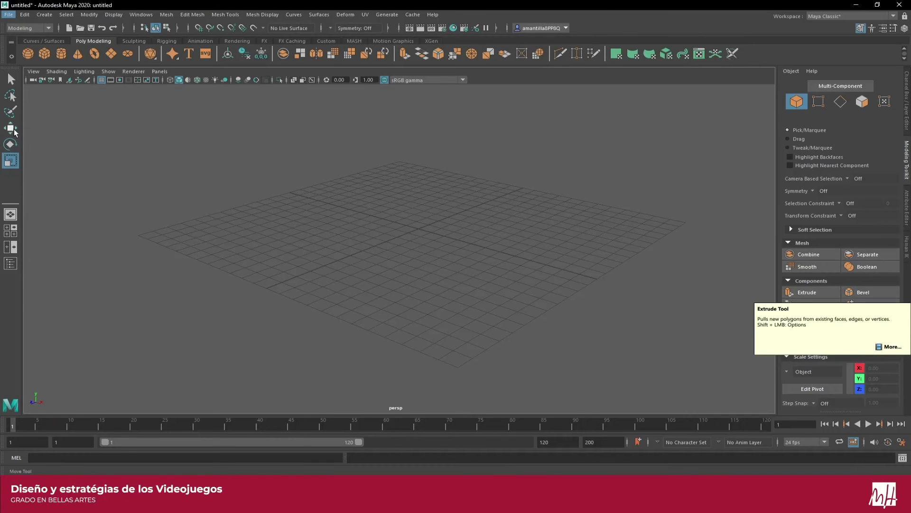
left_click(429, 206)
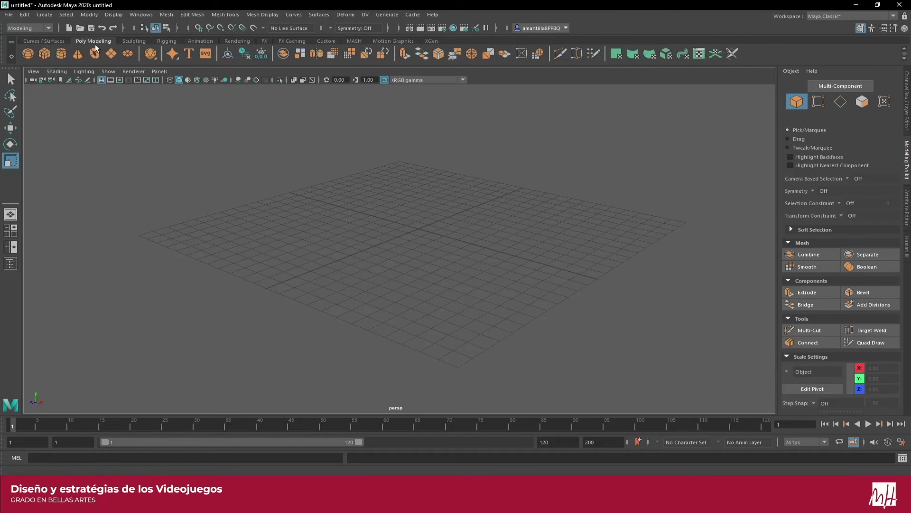
Step: Create polygon cube pCube1 at the origin and zoom the view in on it
left_click(45, 53)
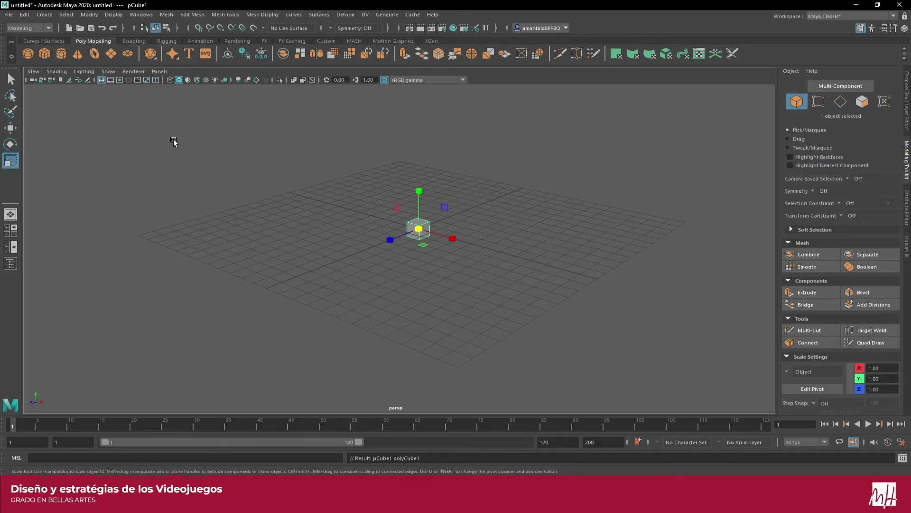
scroll(464, 230, "up", 2)
scroll(461, 213, "up", 2)
scroll(458, 199, "up", 2)
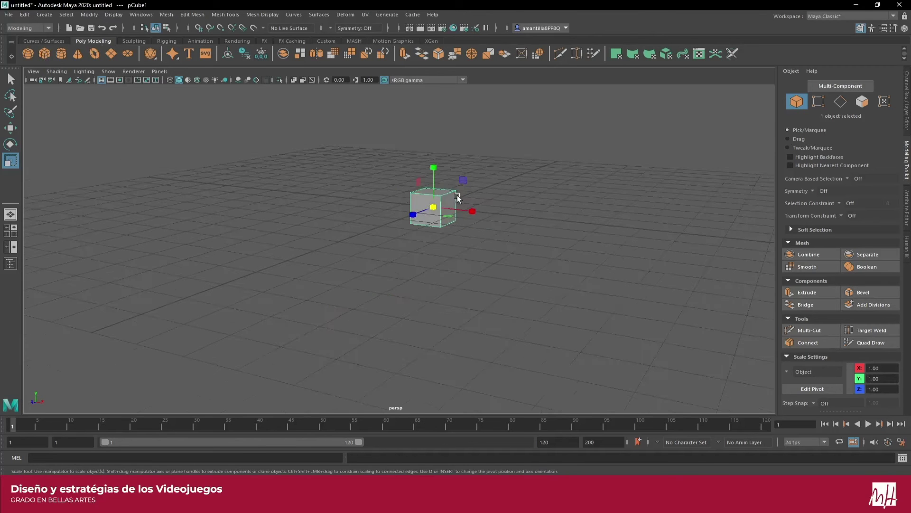
middle_click_drag(458, 198, 417, 261, "alt")
scroll(408, 247, "up", 3)
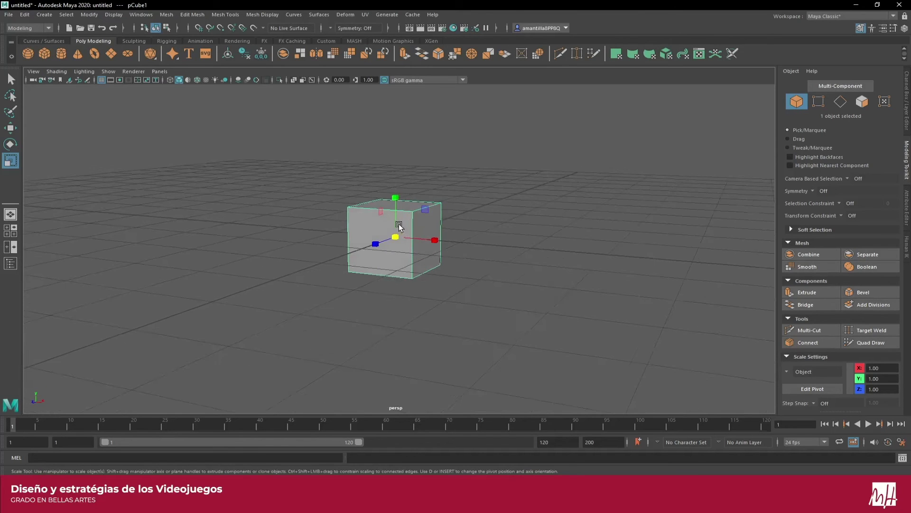
scroll(399, 227, "up", 2)
scroll(399, 226, "up", 2)
left_click_drag(399, 227, 375, 226, "alt")
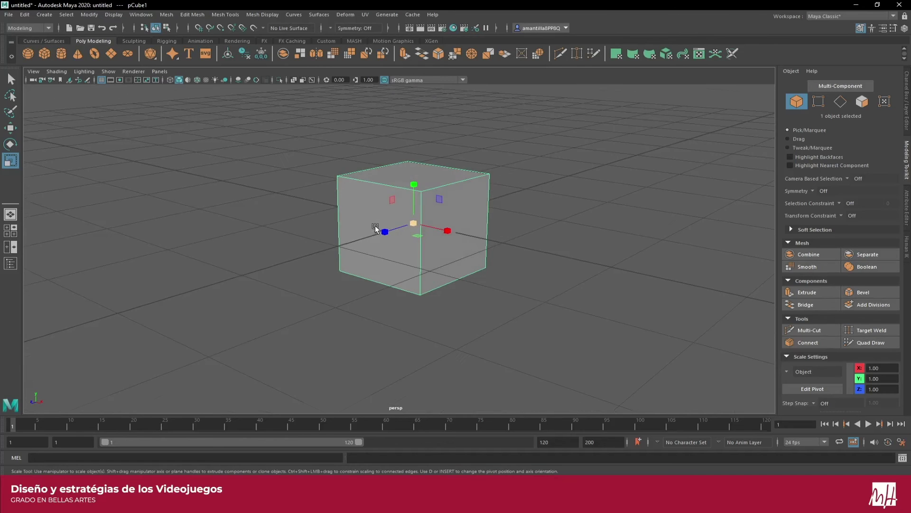
left_click(537, 186)
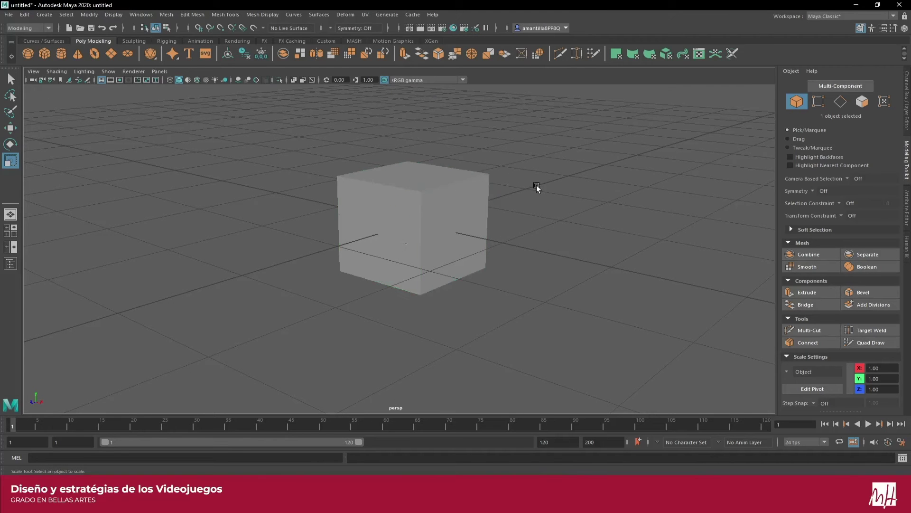
left_click(414, 229)
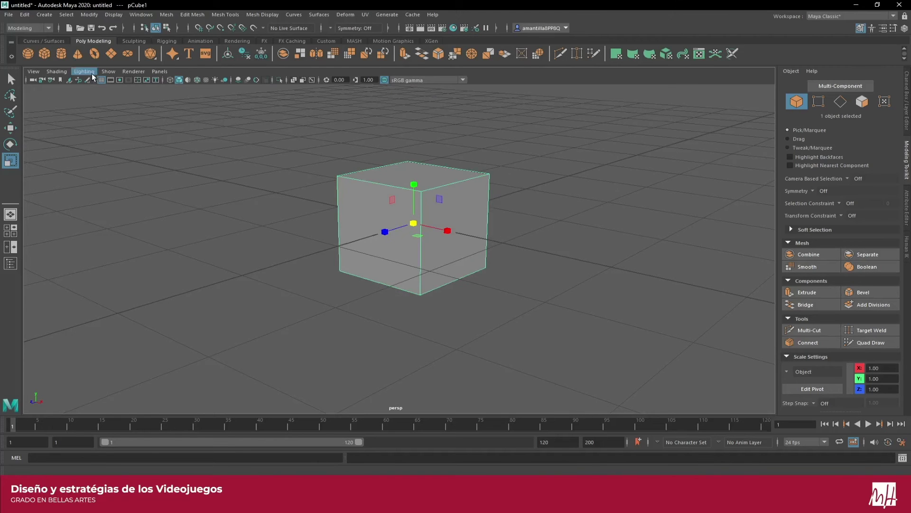
Step: Toggle the cube to wireframe and back to smooth shading, then show pCube1 in the Channel Box
left_click(56, 71)
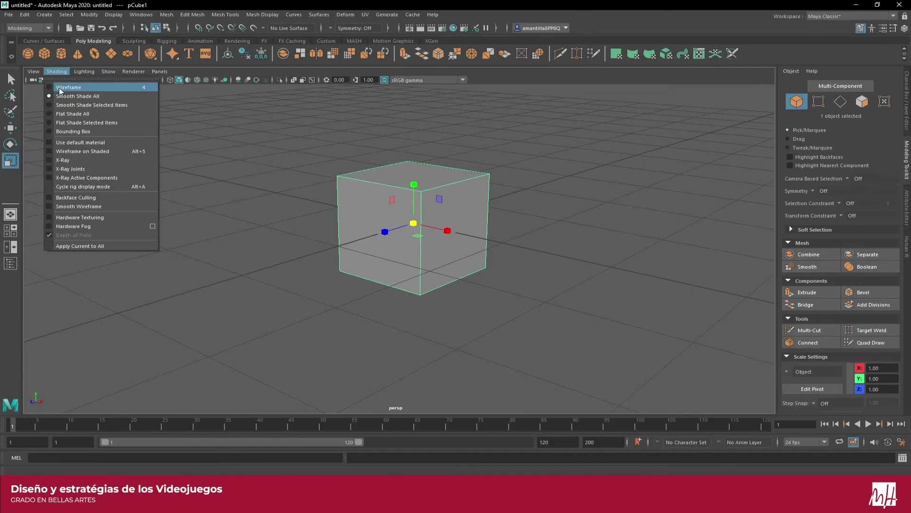
left_click(71, 87)
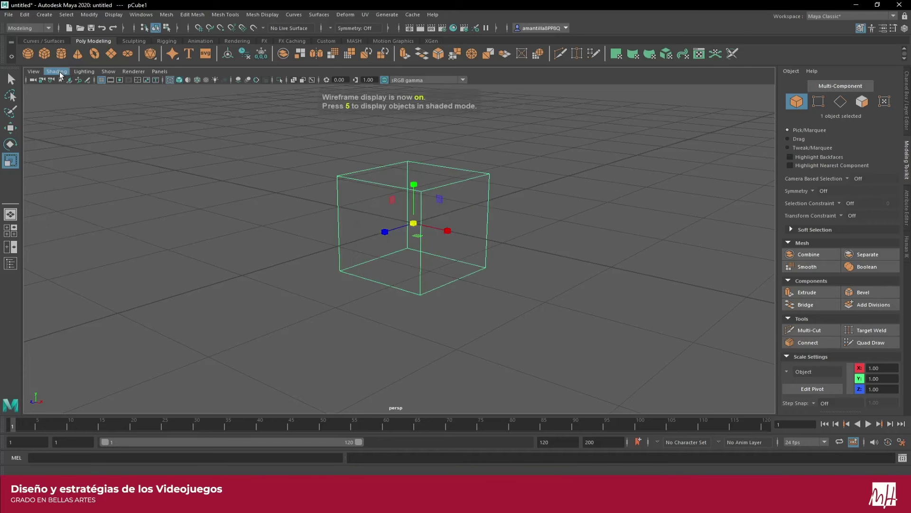
left_click(57, 71)
left_click(71, 97)
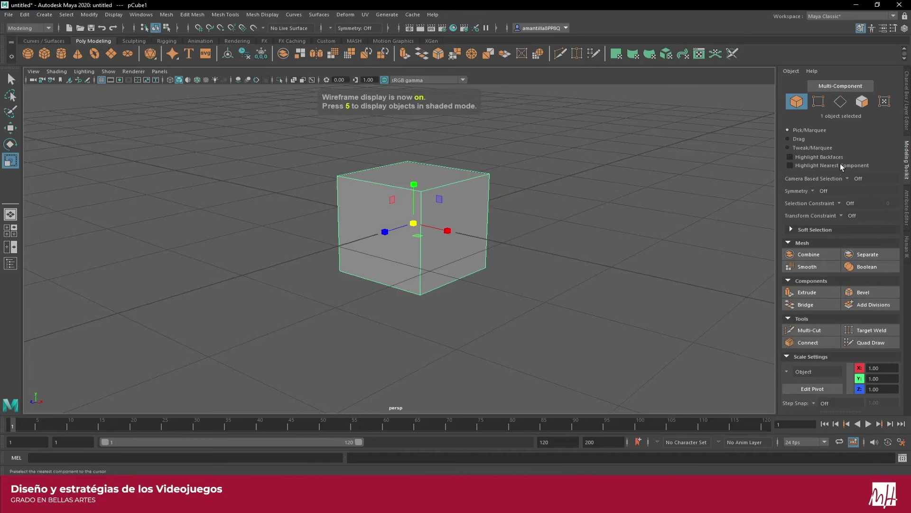
left_click(907, 109)
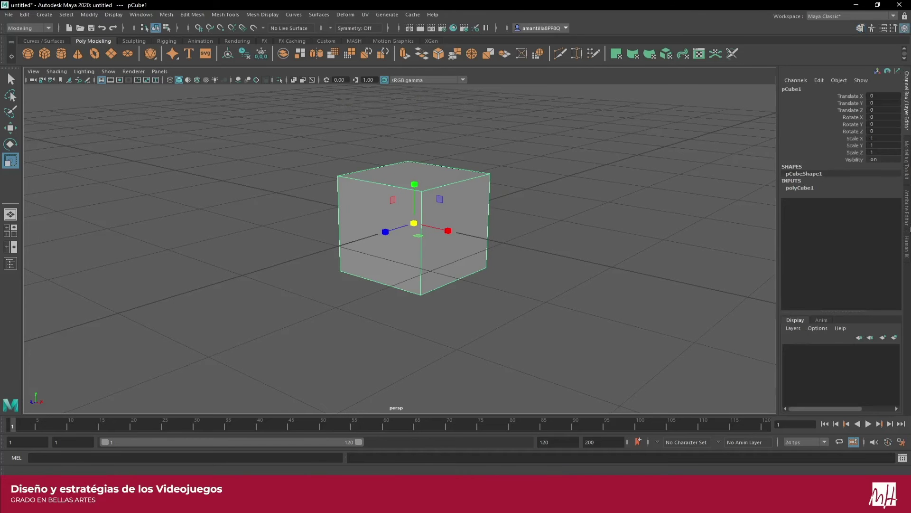
Step: Darken the lambert1 material's Color to near-black in the Attribute Editor
left_click(908, 214)
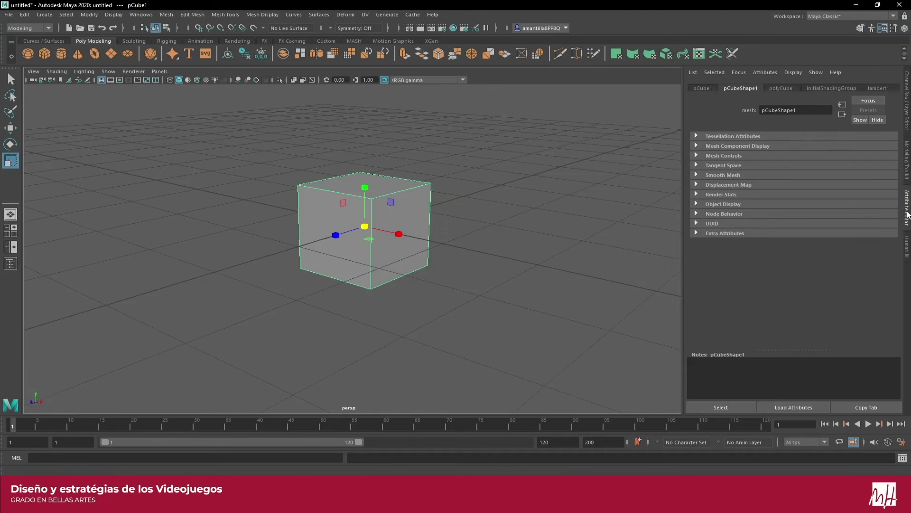
left_click(876, 88)
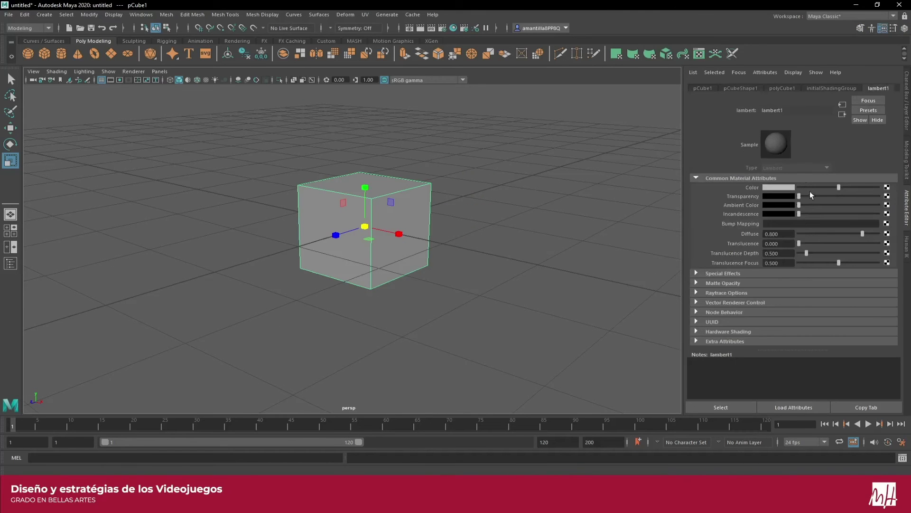
left_click_drag(841, 186, 805, 186)
scroll(401, 200, "up", 3)
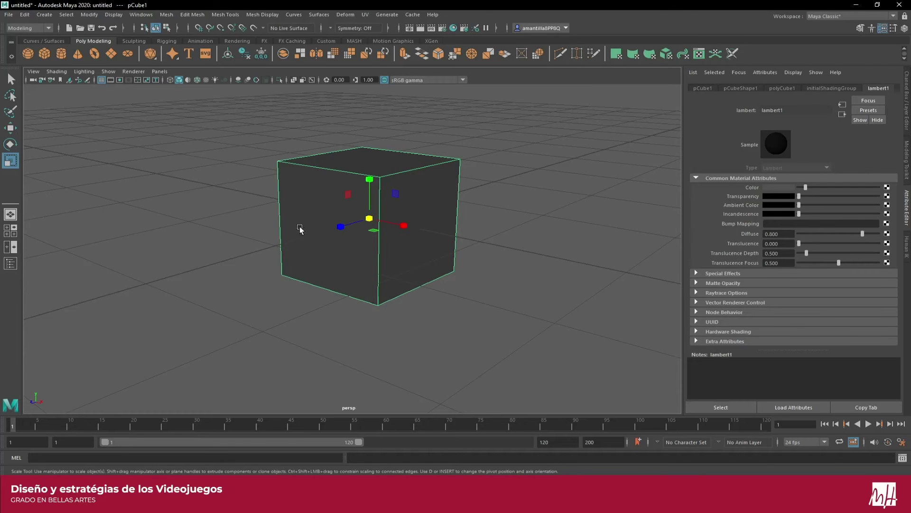
mouse_move(301, 226)
left_mouse_down("alt")
mouse_move(317, 222)
mouse_move(281, 220)
mouse_move(354, 204)
mouse_move(263, 206)
mouse_move(279, 205)
mouse_move(271, 209)
left_mouse_up("alt")
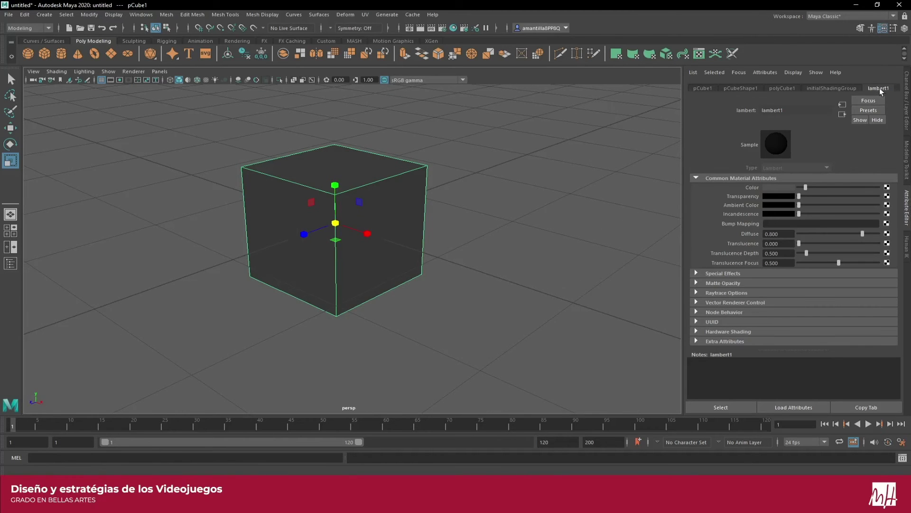
Step: Try other lambert1 colours in the colour picker, including yellow and grey-green
mouse_move(807, 189)
left_mouse_down()
mouse_move(845, 188)
mouse_move(782, 185)
left_mouse_up()
left_click(782, 187)
left_click(855, 174)
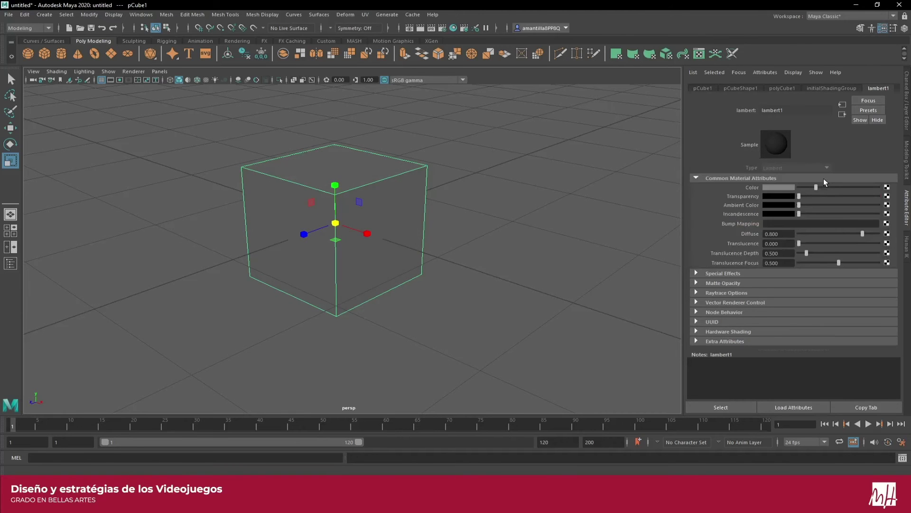
left_click(778, 188)
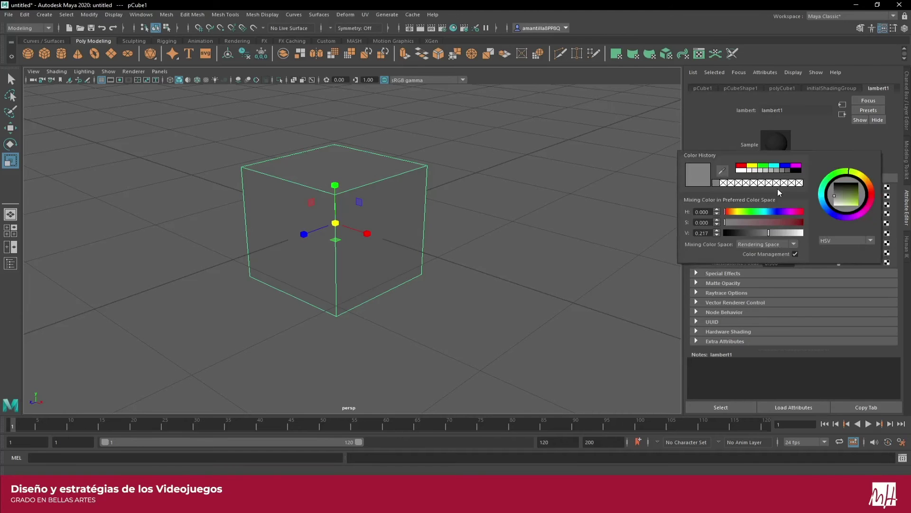
left_click(753, 167)
left_click_drag(842, 186, 838, 192)
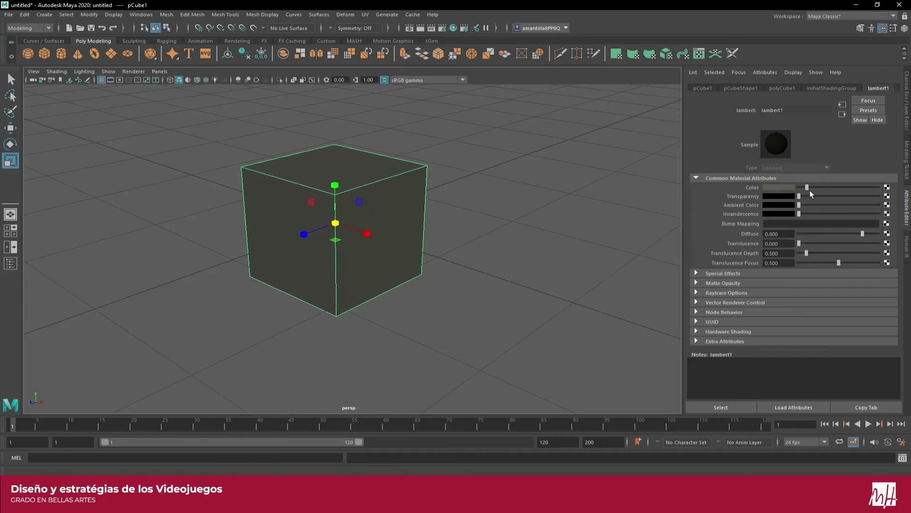
Step: Set the lambert1 Color slider to a mid grey and orbit around the shaded cube
left_click(816, 187)
left_click(792, 187)
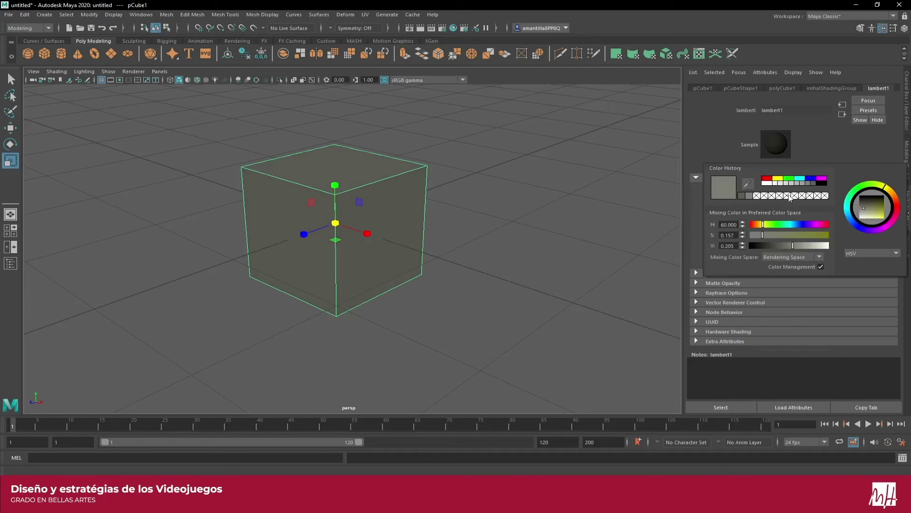
left_click(823, 183)
left_click(813, 187)
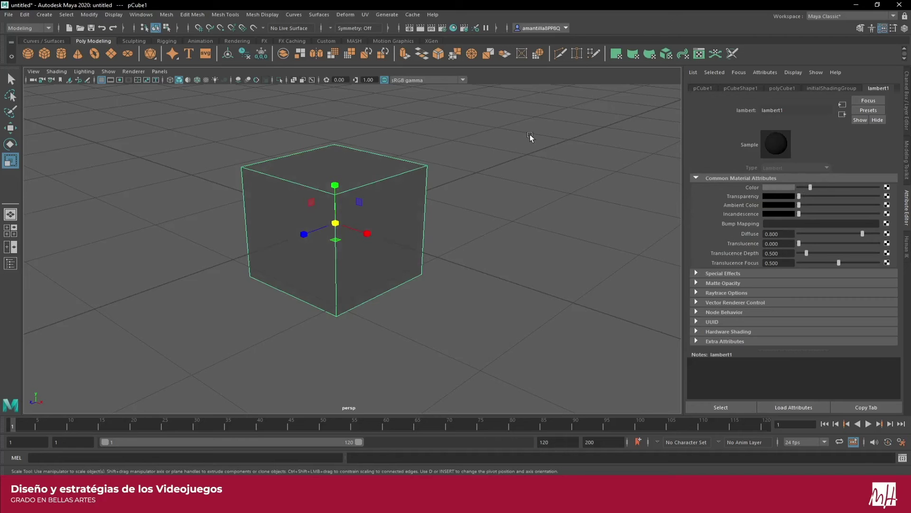
left_click(532, 137)
left_click_drag(424, 180, 391, 212, "alt")
left_click(351, 228)
left_click_drag(344, 171, 335, 198, "alt")
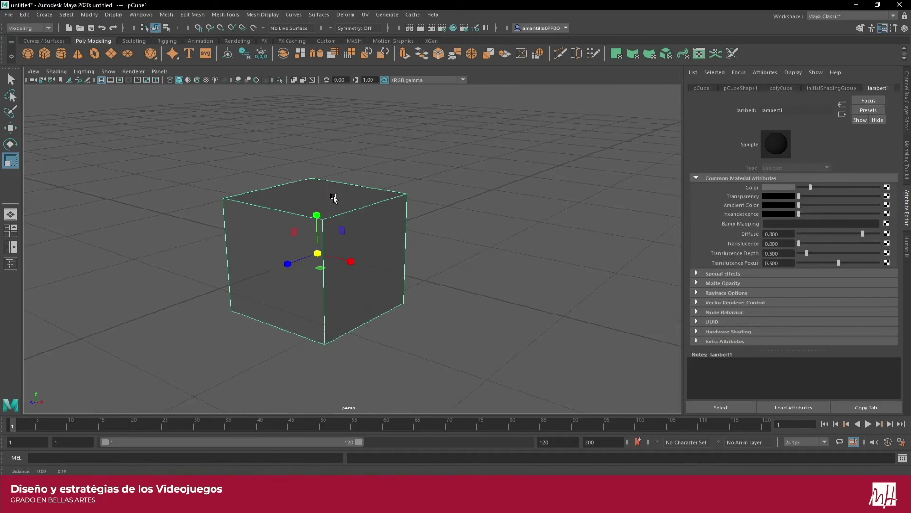
Step: Enter Face mode from the Modeling Toolkit and select the cube's top face with the Move tool
left_click(907, 157)
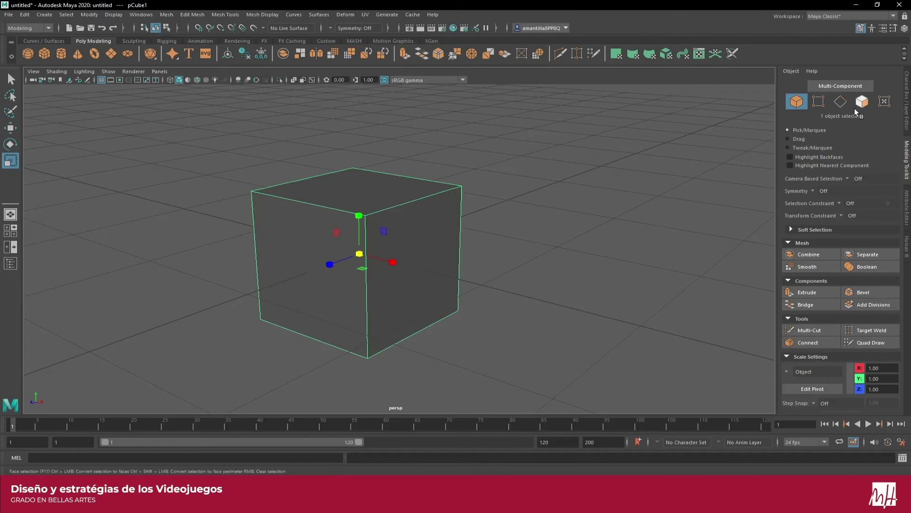
left_click(868, 101)
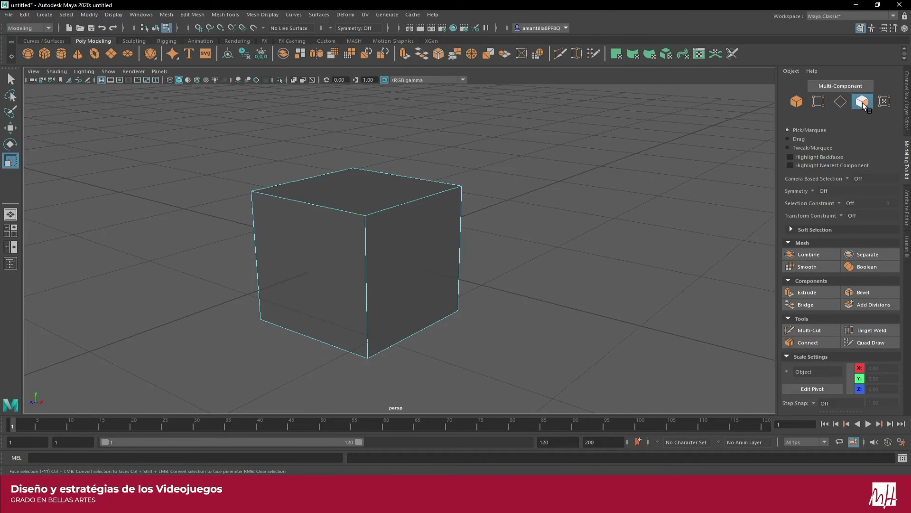
left_click(353, 192)
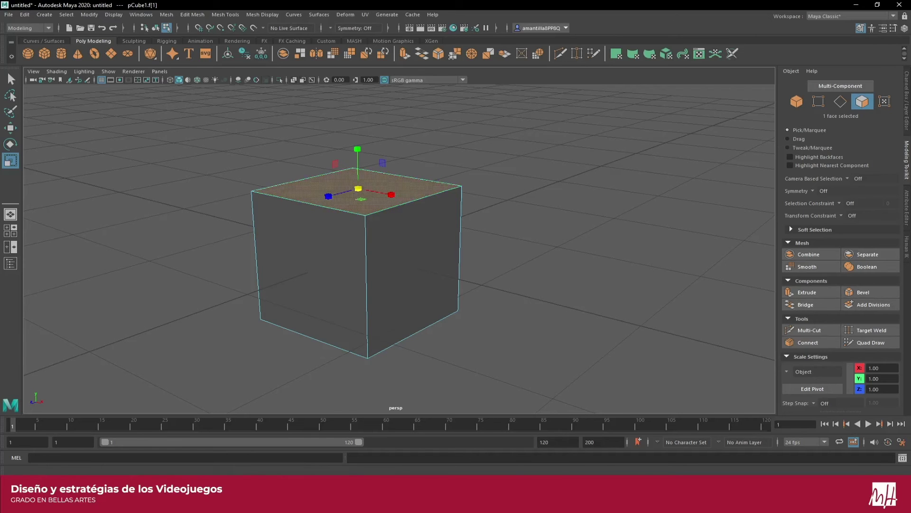
key("w")
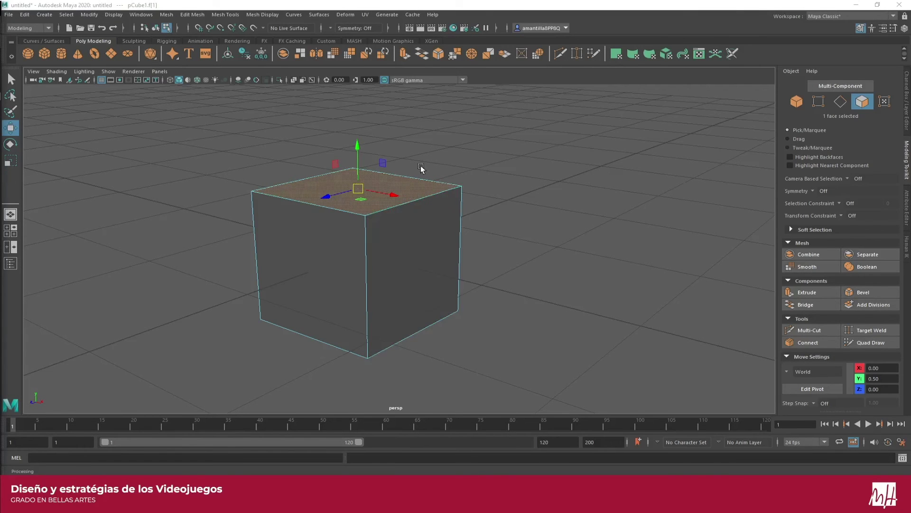
Step: Extrude the top face upward repeatedly, building a column of seven stacked segments
left_click_drag(420, 165, 414, 242, "alt")
key("ctrl+e")
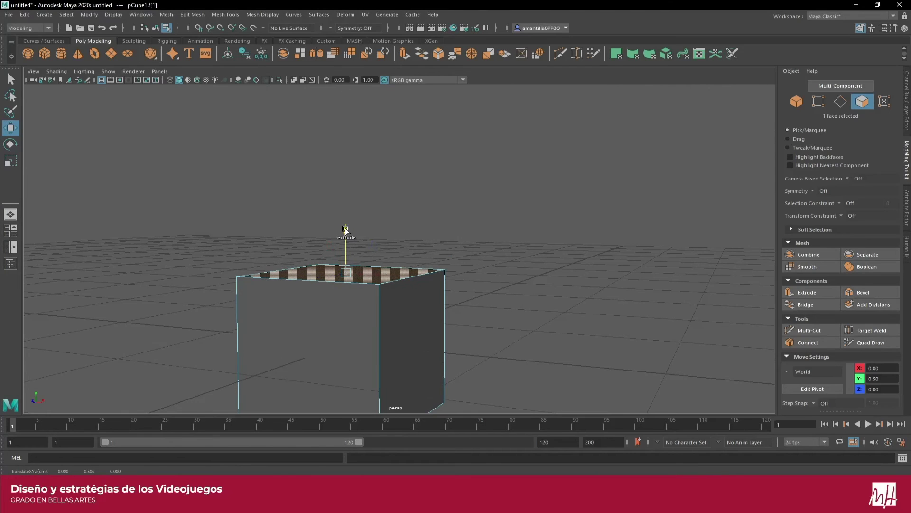
left_click(345, 227)
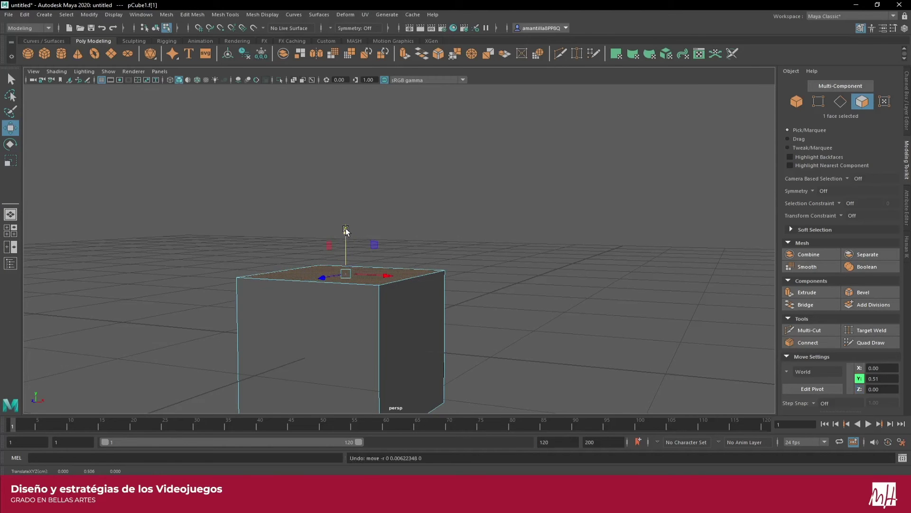
left_click_drag(345, 228, 369, 172)
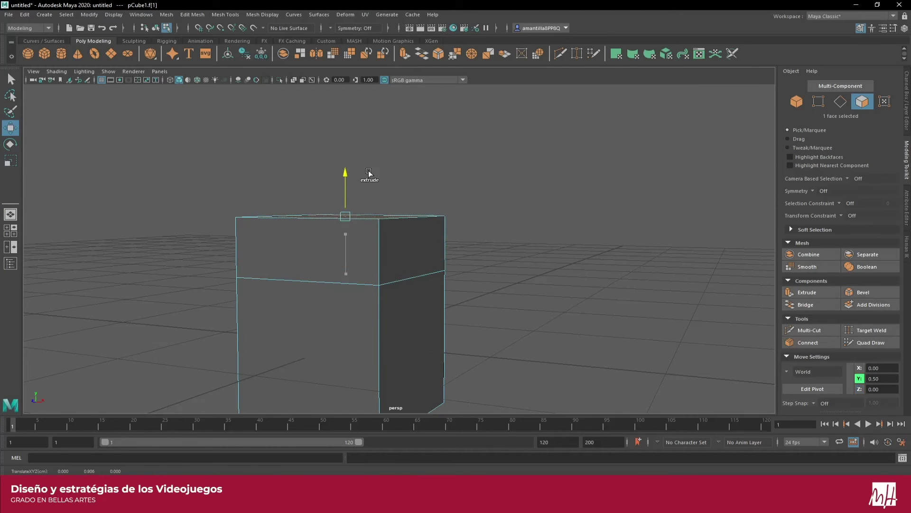
left_click(369, 172)
mouse_move(345, 177)
left_mouse_down()
mouse_move(346, 122)
mouse_move(352, 238)
mouse_move(351, 148)
mouse_move(333, 249)
left_mouse_up()
key("ctrl+e")
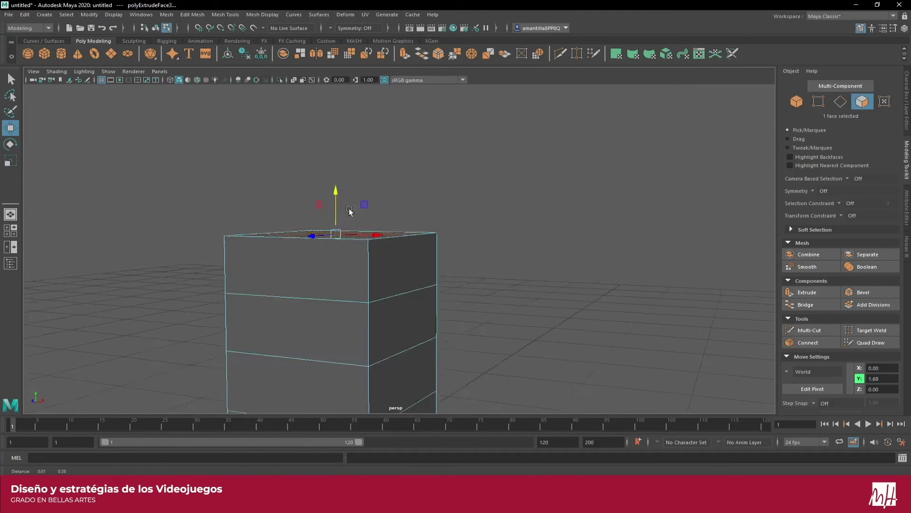
key("ctrl+e")
key("ctrl+e")
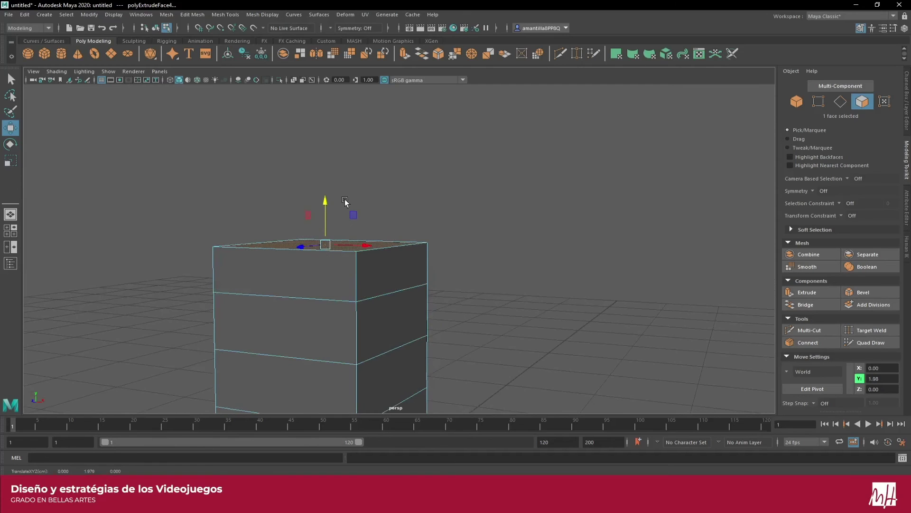
left_click_drag(343, 201, 346, 116)
key("ctrl+e")
key("ctrl+e")
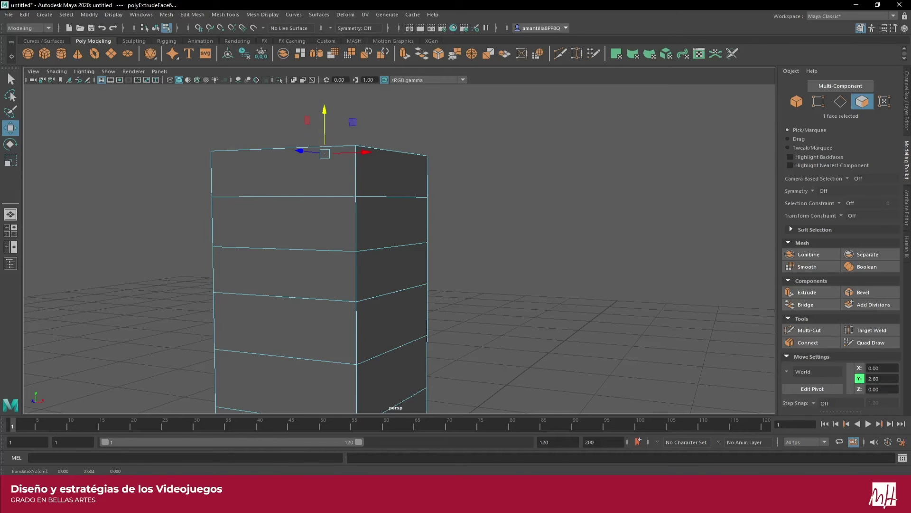
scroll(539, 230, "down", 2)
scroll(516, 246, "down", 3)
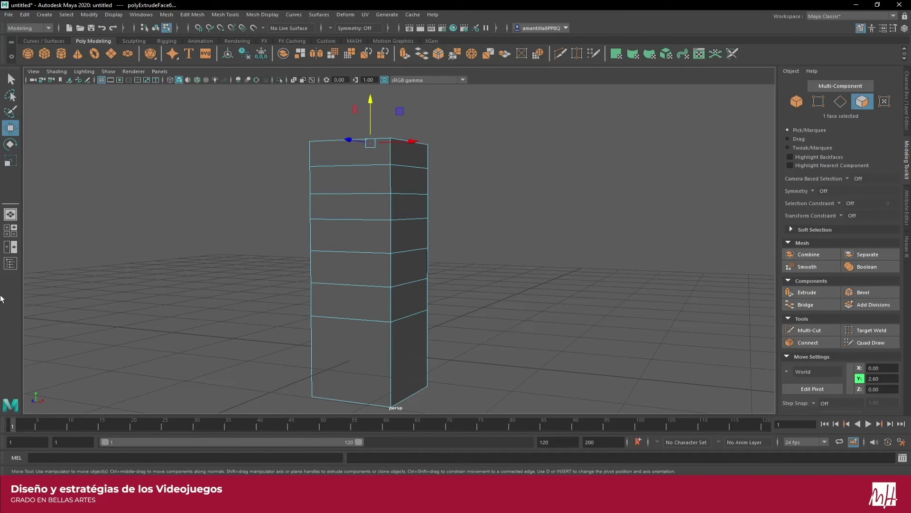
Step: Select the column's bottom corner vertices and scale them inward along X into a point
left_click_drag(214, 325, 374, 341, "alt")
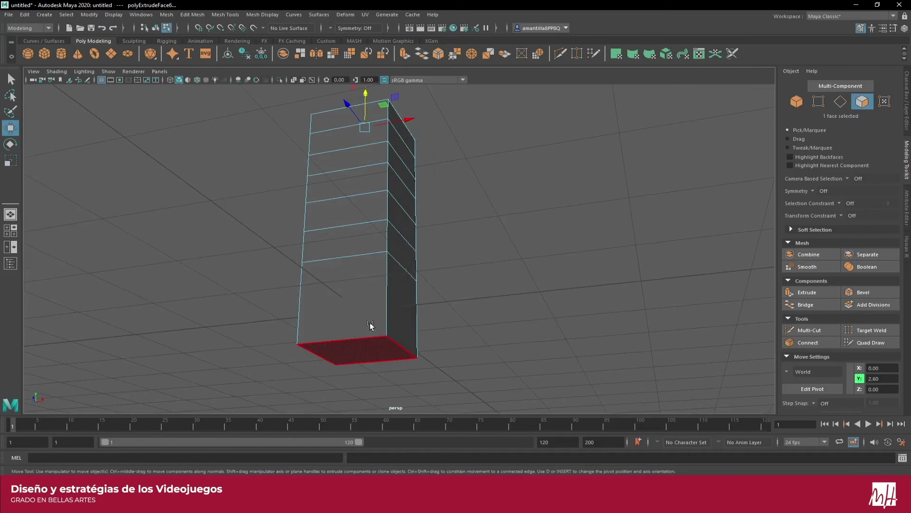
left_click(819, 101)
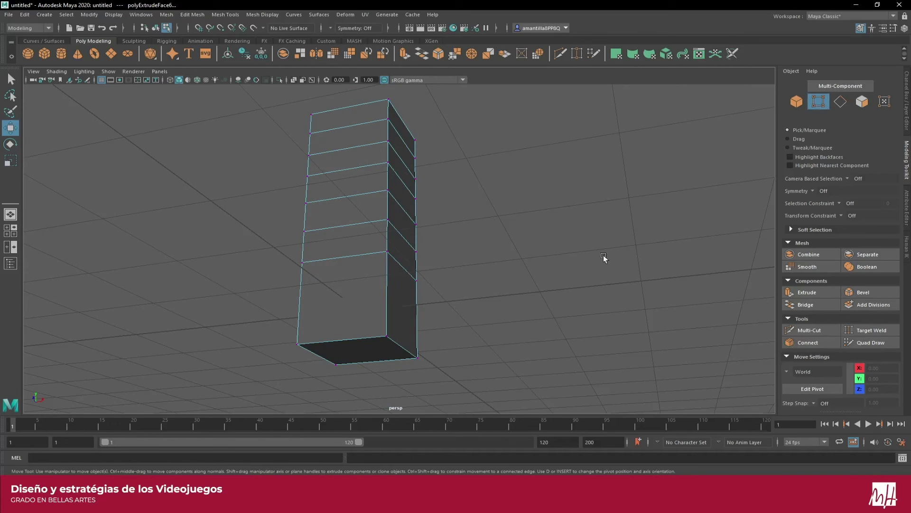
left_click(385, 338)
left_click(418, 358, "shift")
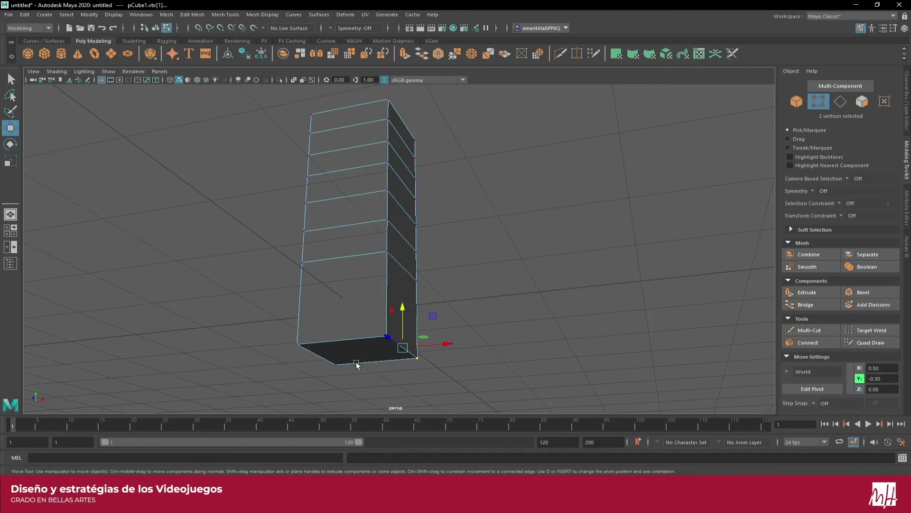
left_click(298, 344, "shift")
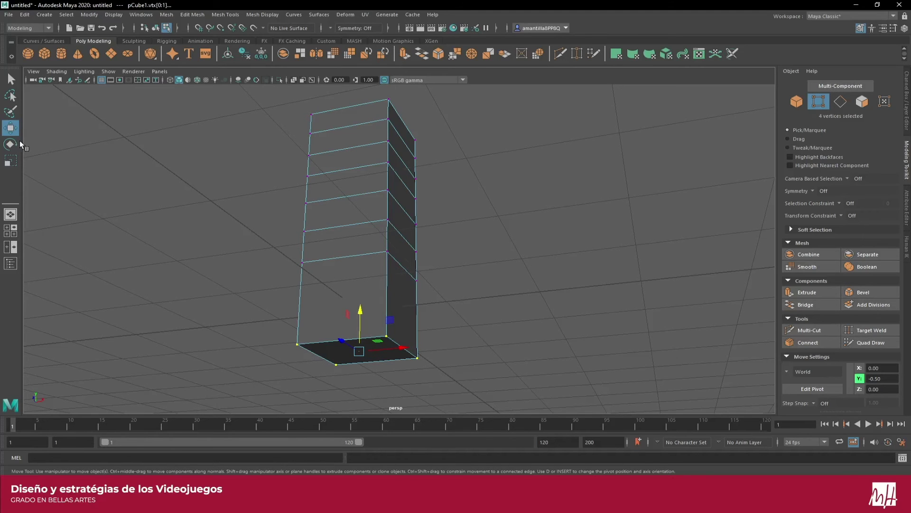
left_click(10, 161)
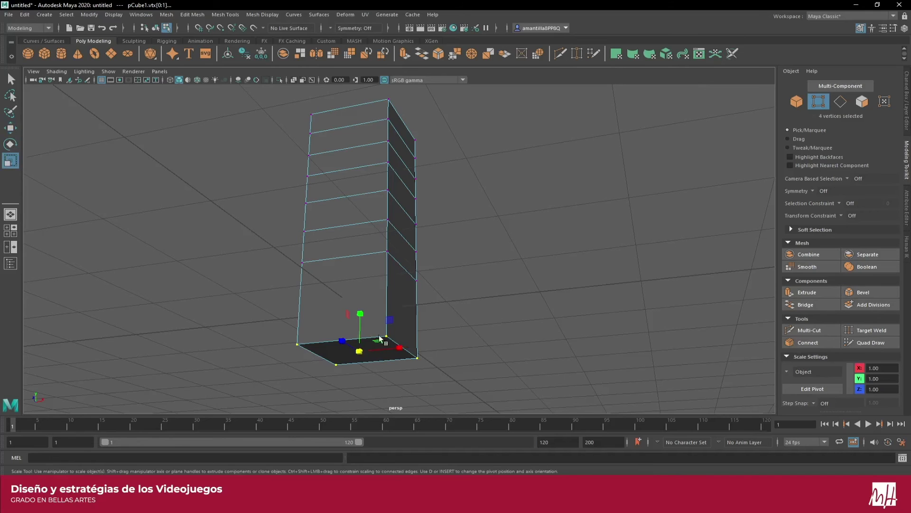
left_click_drag(401, 347, 362, 346)
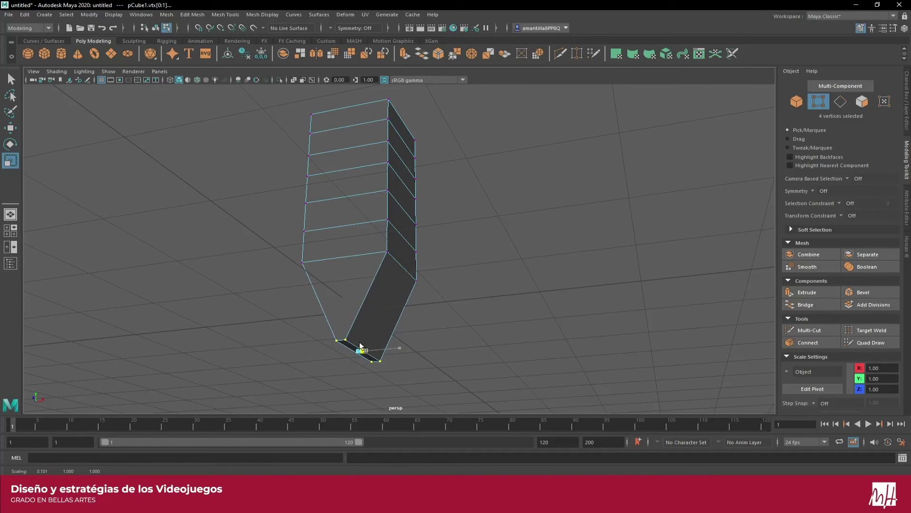
mouse_move(356, 350)
left_mouse_down("alt")
mouse_move(291, 360)
mouse_move(287, 306)
mouse_move(255, 265)
mouse_move(283, 364)
mouse_move(344, 305)
left_mouse_up("alt")
left_click_drag(274, 312, 340, 235, "alt")
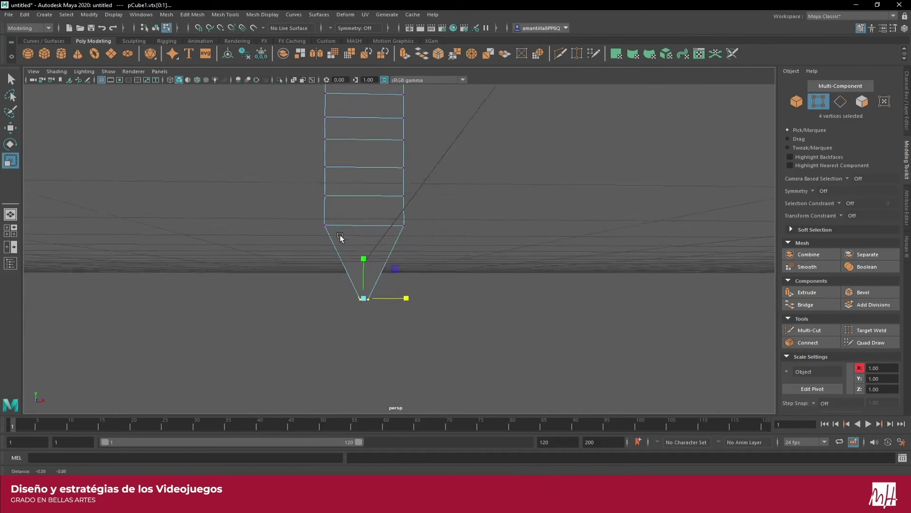
mouse_move(376, 294)
left_mouse_down("alt")
mouse_move(424, 306)
mouse_move(352, 293)
left_mouse_up("alt")
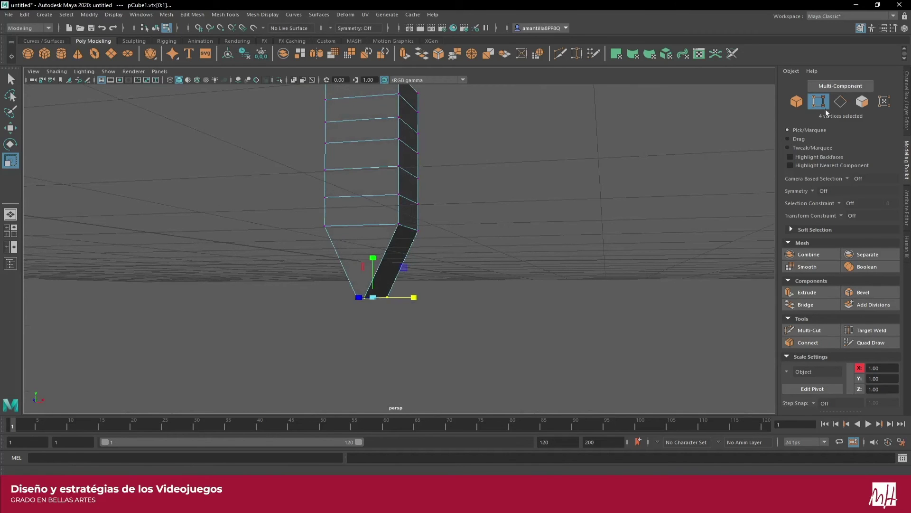
Step: Select both sloped faces of the tapered base and extrude them downward into legs
left_click(861, 105)
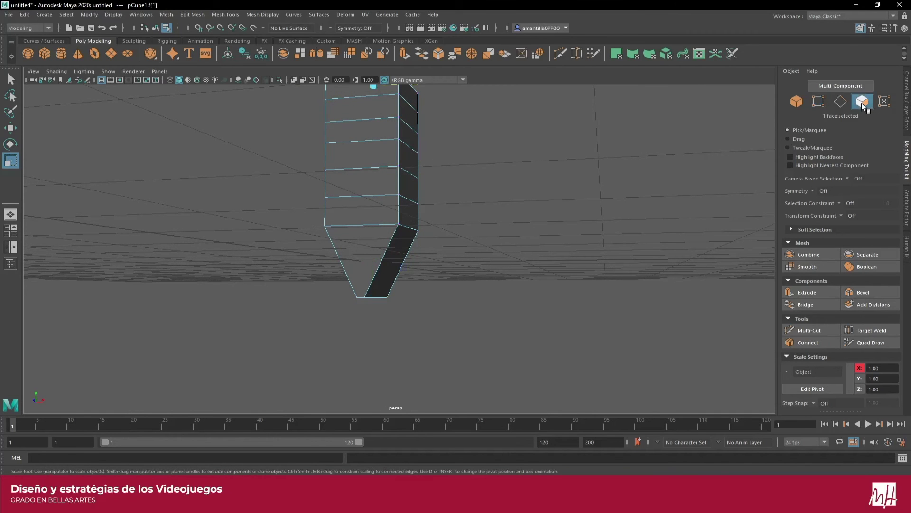
left_click(386, 263)
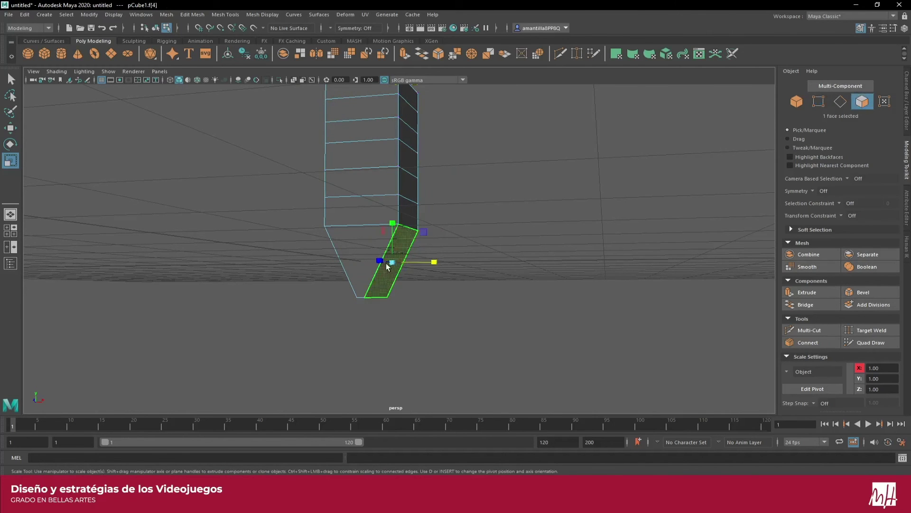
mouse_move(386, 263)
left_mouse_down("alt")
mouse_move(405, 285)
mouse_move(390, 280)
left_mouse_up("alt")
left_click(332, 241, "shift")
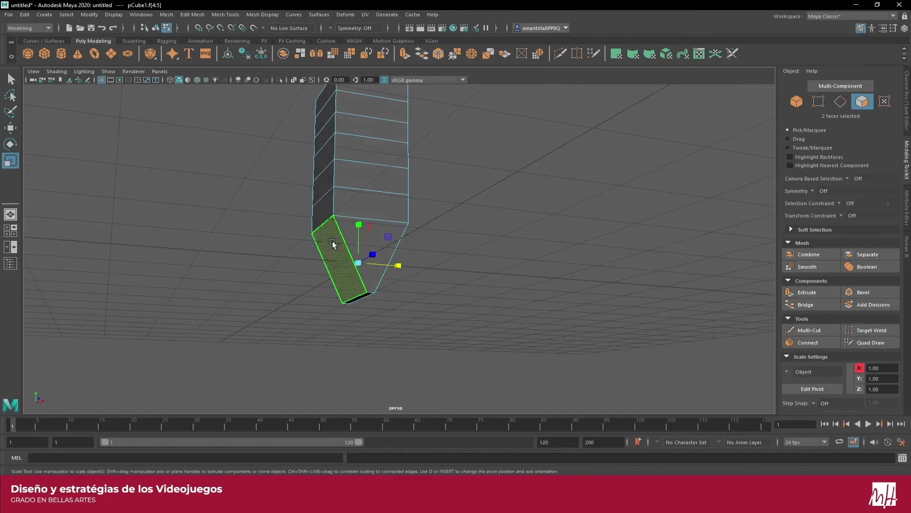
key("w")
mouse_move(358, 223)
left_mouse_down("shift")
mouse_move(367, 301)
mouse_move(364, 273)
mouse_move(277, 289)
left_mouse_up("shift")
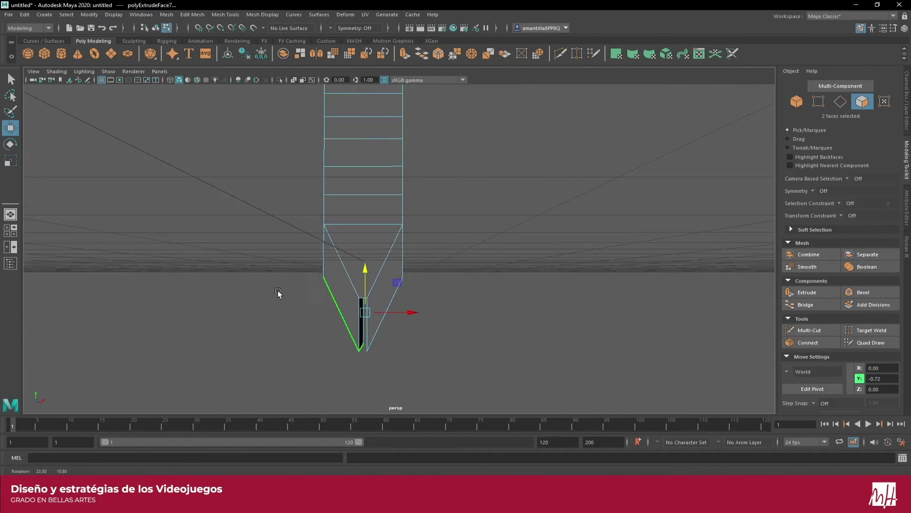
Step: Select vertices near the leg tops in Vertex mode, then undo the last selection
left_click(818, 101)
mouse_move(440, 291)
left_mouse_down("alt")
mouse_move(378, 224)
mouse_move(474, 225)
left_mouse_up("alt")
left_click(378, 226)
left_click(474, 225, "shift")
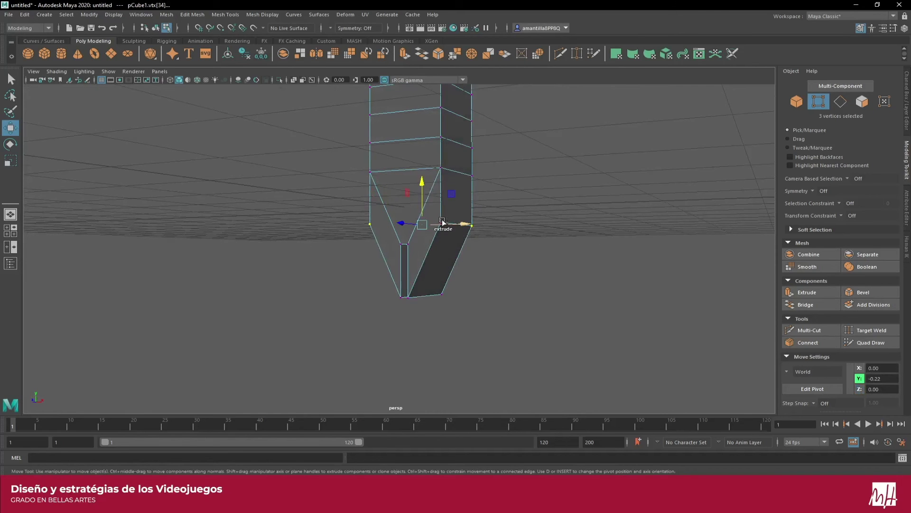
left_click(451, 224)
key("ctrl+z")
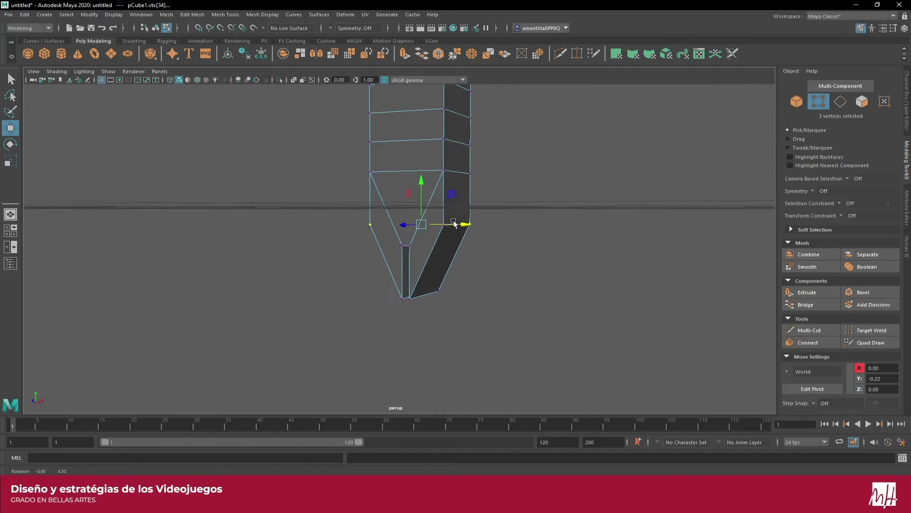
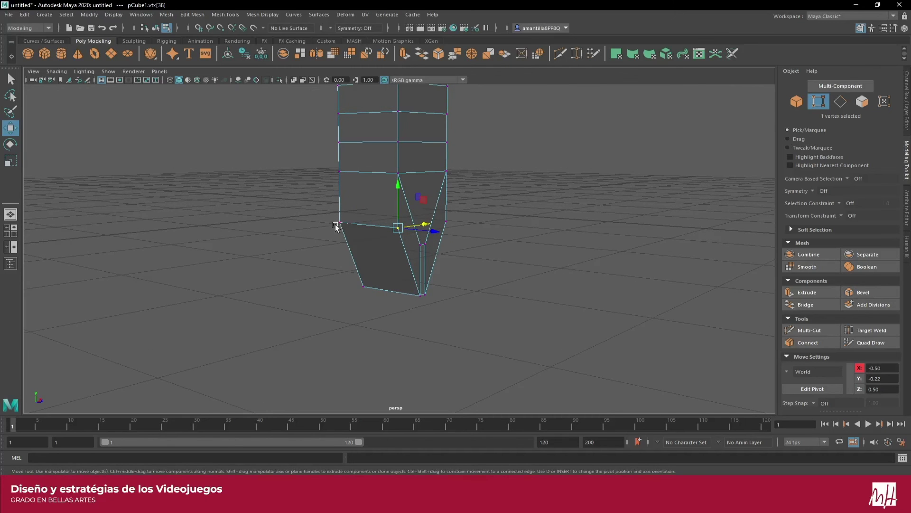
Step: Select the two lower corner vertices and check them in the four-view layout
left_click(10, 84)
left_click(340, 223, "shift")
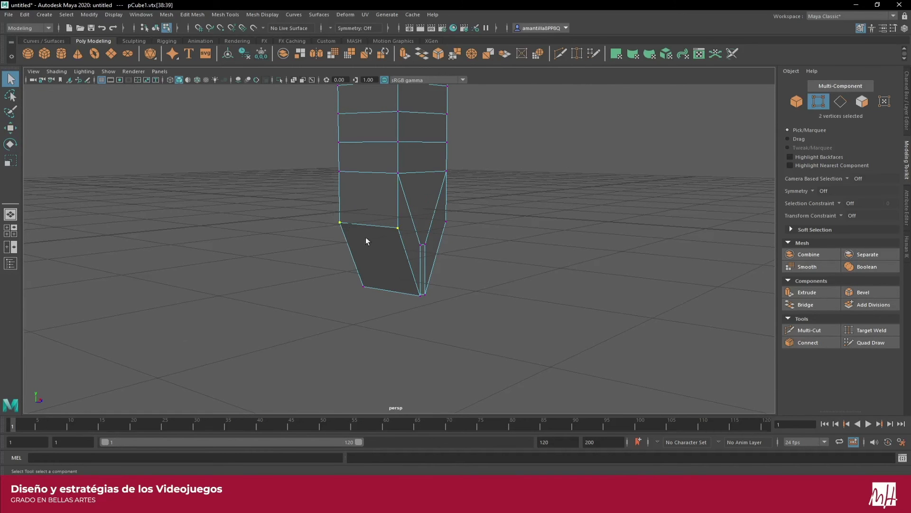
key("space")
left_click_drag(329, 246, 328, 232)
key("space")
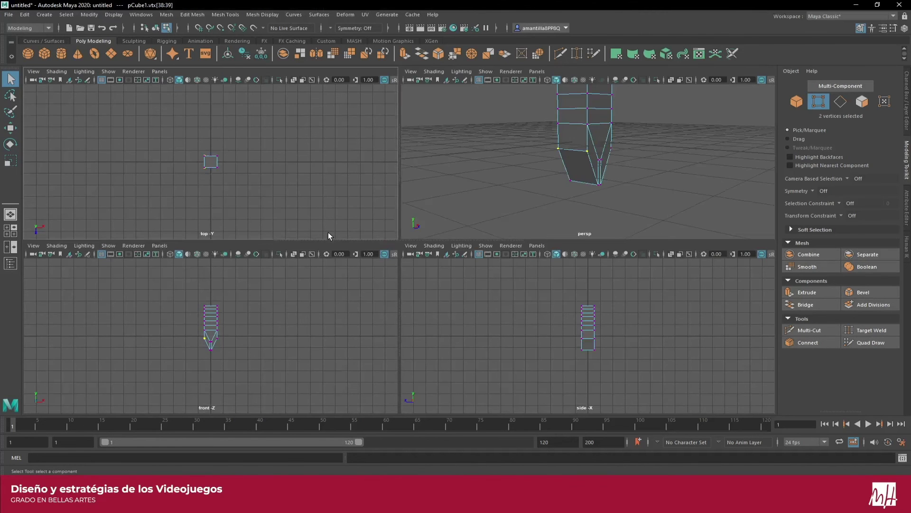
left_click(483, 193)
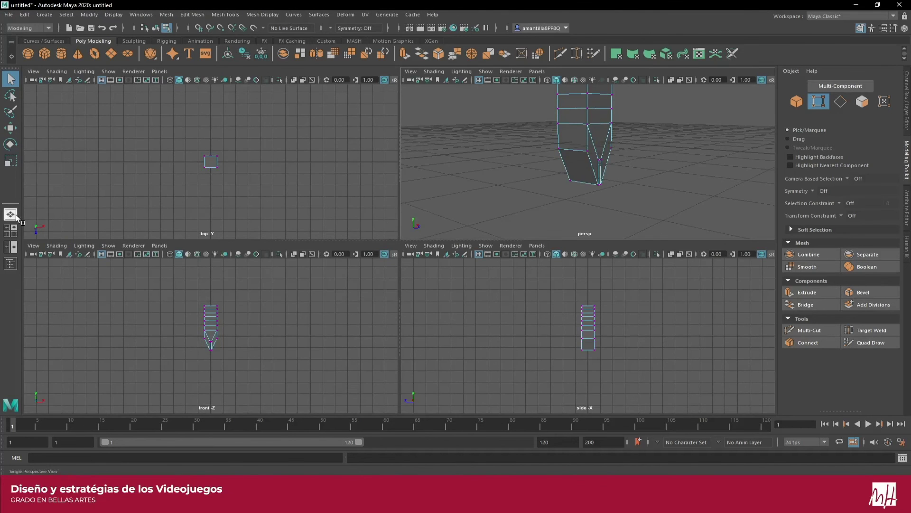
key("space")
left_click_drag(273, 224, 365, 241, "alt")
Step: Restore the extruded face's downward move and marquee-select the mesh's lower vertices
key("ctrl+z")
left_click(361, 235)
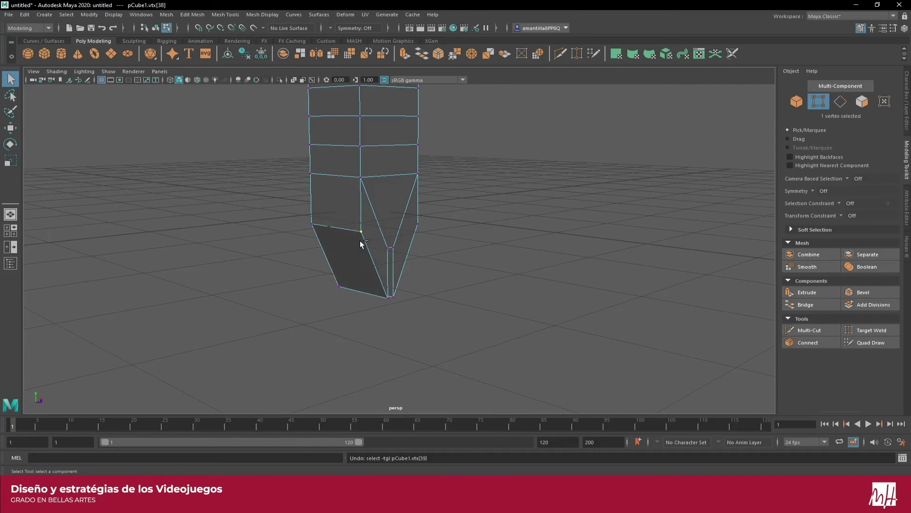
key("ctrl+z")
key("ctrl+z")
key("ctrl+z")
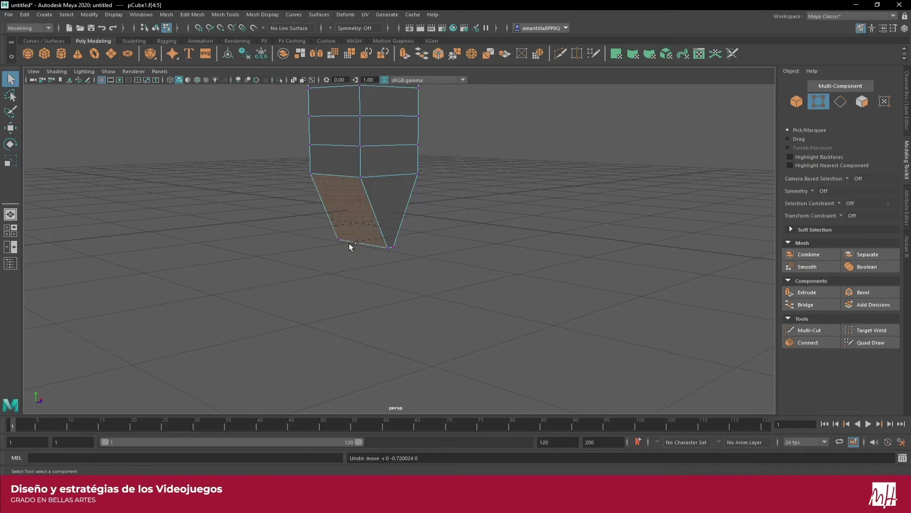
key("shift+z")
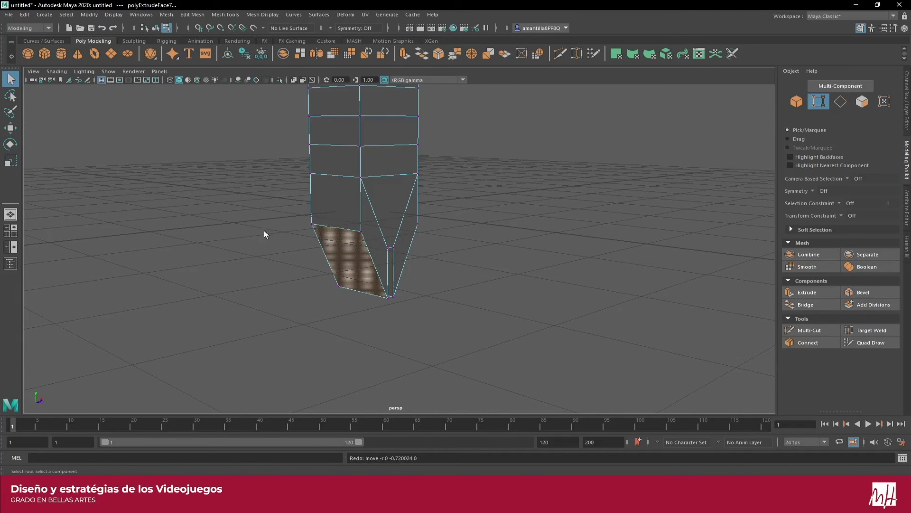
mouse_move(275, 217)
left_mouse_down()
mouse_move(439, 254)
mouse_move(452, 240)
left_mouse_up()
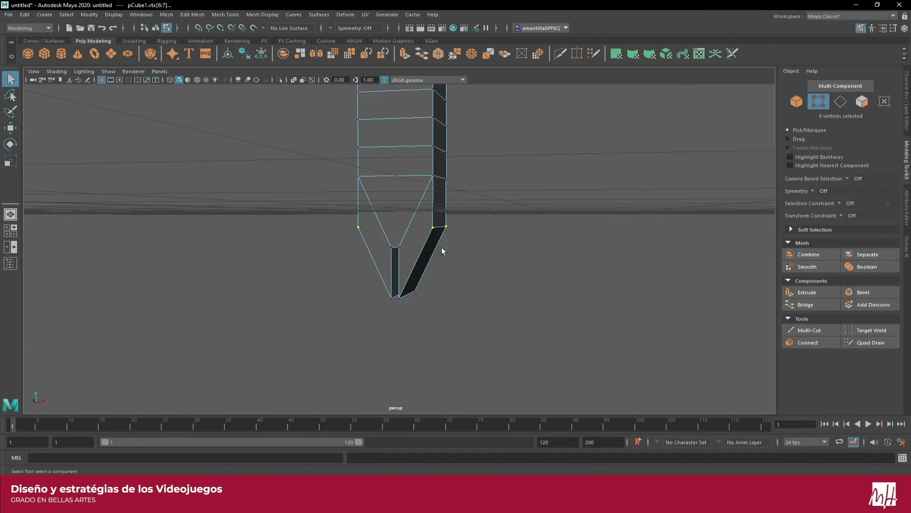
Step: Pull the lower vertices down and level all eight bottom vertices at Y -1.00
left_click_drag(442, 250, 454, 249, "alt")
left_click(10, 127)
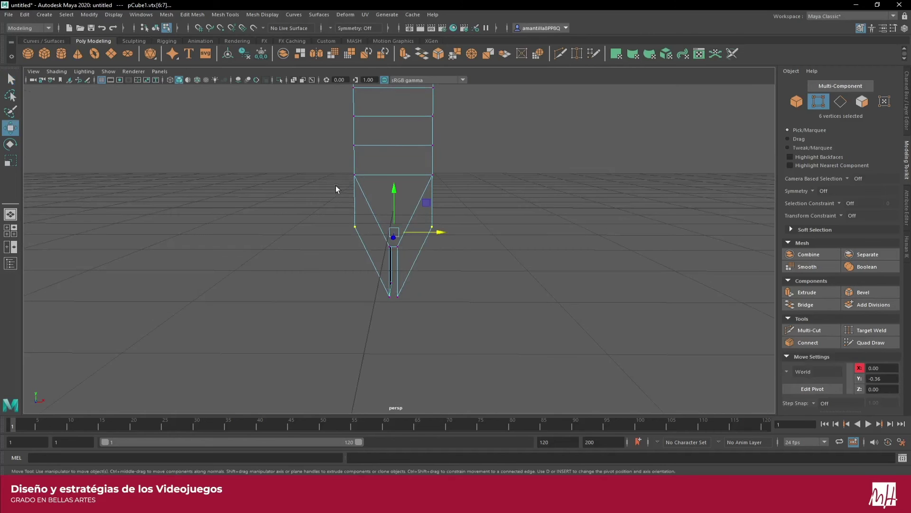
mouse_move(395, 186)
left_mouse_down()
mouse_move(405, 255)
mouse_move(383, 272)
mouse_move(565, 274)
left_mouse_up()
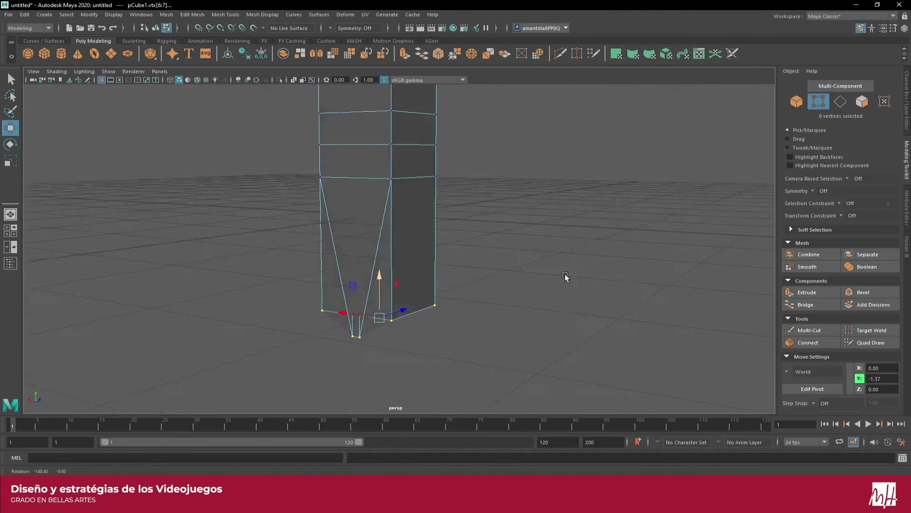
key("ctrl+z")
mouse_move(443, 295)
left_mouse_down("alt")
mouse_move(372, 309)
mouse_move(408, 292)
mouse_move(390, 233)
mouse_move(415, 226)
mouse_move(264, 261)
left_mouse_up("alt")
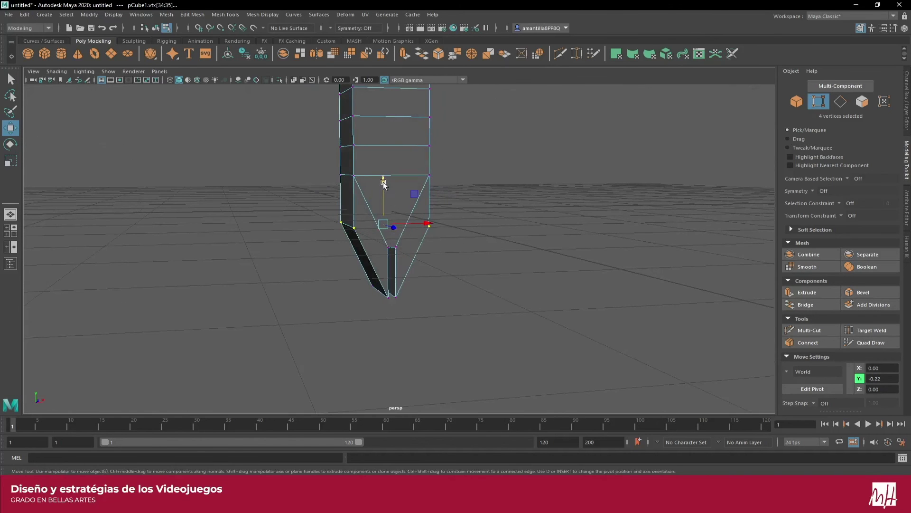
mouse_move(384, 182)
left_mouse_down()
mouse_move(403, 250)
mouse_move(446, 280)
mouse_move(240, 289)
mouse_move(253, 283)
mouse_move(597, 339)
left_mouse_up()
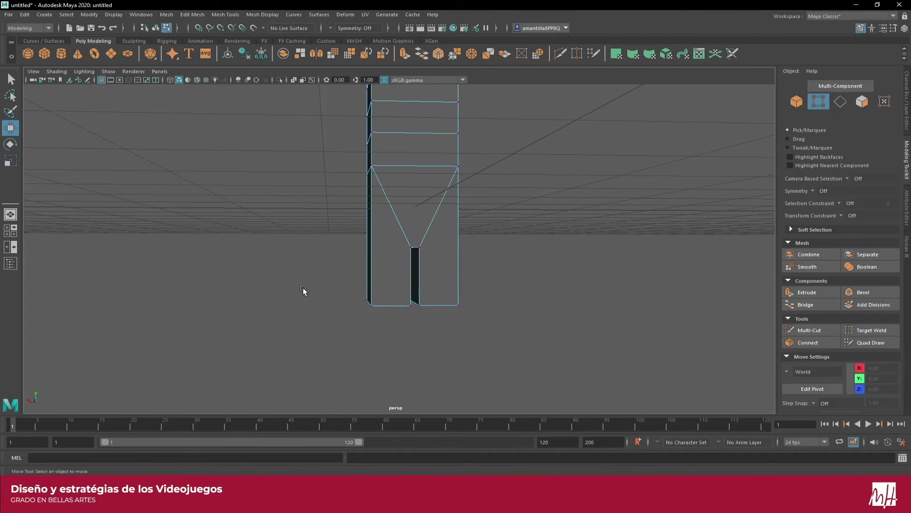
left_click_drag(303, 289, 460, 313)
mouse_move(409, 262)
left_mouse_down()
mouse_move(428, 246)
mouse_move(401, 250)
mouse_move(383, 216)
left_mouse_up()
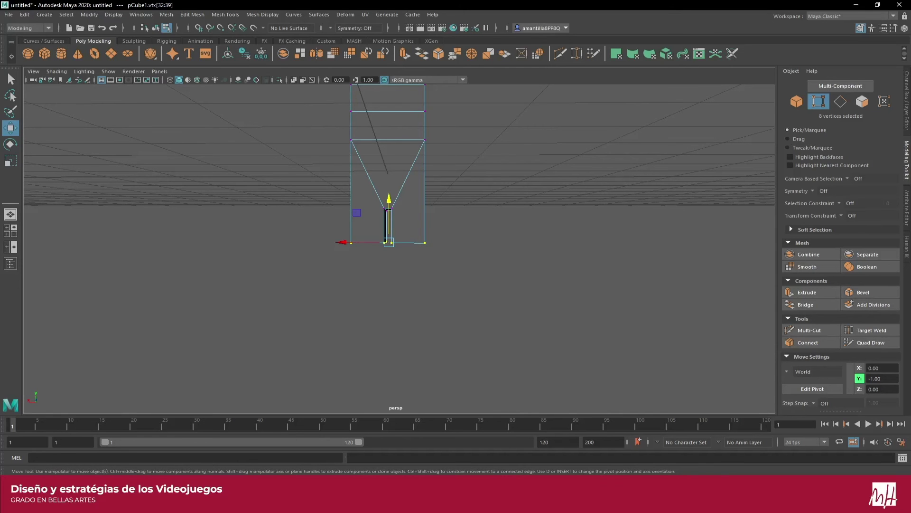
Step: In face mode, select the two bottom faces on the mesh's underside
mouse_move(474, 285)
left_mouse_down("alt")
mouse_move(566, 249)
mouse_move(656, 193)
left_mouse_up("alt")
left_click(858, 102)
left_click_drag(636, 252, 252, 275, "alt")
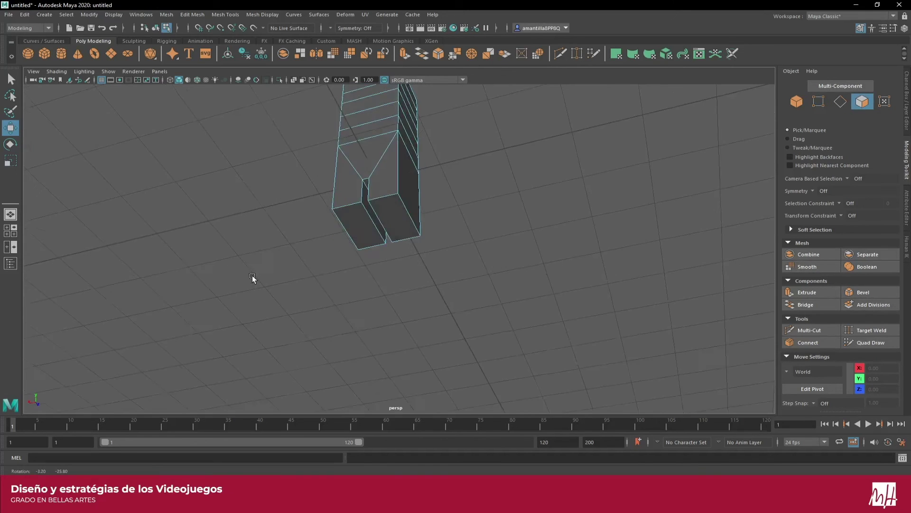
left_click(385, 225)
mouse_move(365, 233)
left_mouse_down("alt")
mouse_move(369, 261)
mouse_move(444, 269)
mouse_move(421, 204)
left_mouse_up("alt")
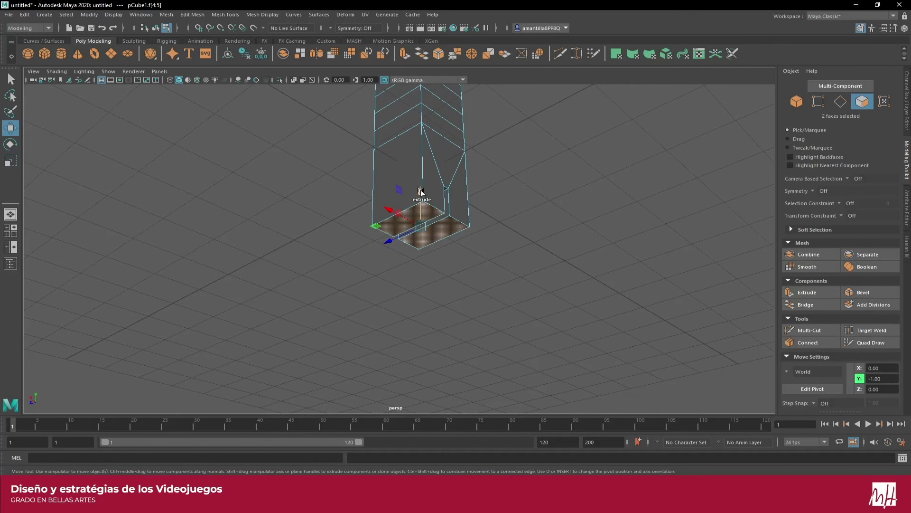
Step: Extrude the two bottom faces downward repeatedly, ending at Y -3.42
mouse_move(421, 192)
left_mouse_down("shift")
mouse_move(419, 228)
mouse_move(404, 248)
mouse_move(407, 355)
left_mouse_up("shift")
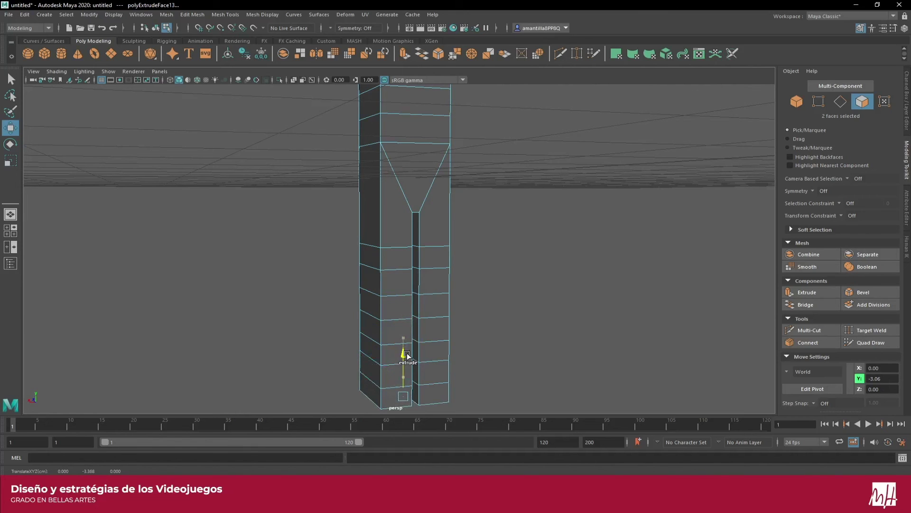
left_click(397, 354, "shift")
mouse_move(331, 374)
left_mouse_down("alt")
mouse_move(414, 241)
mouse_move(463, 247)
left_mouse_up("alt")
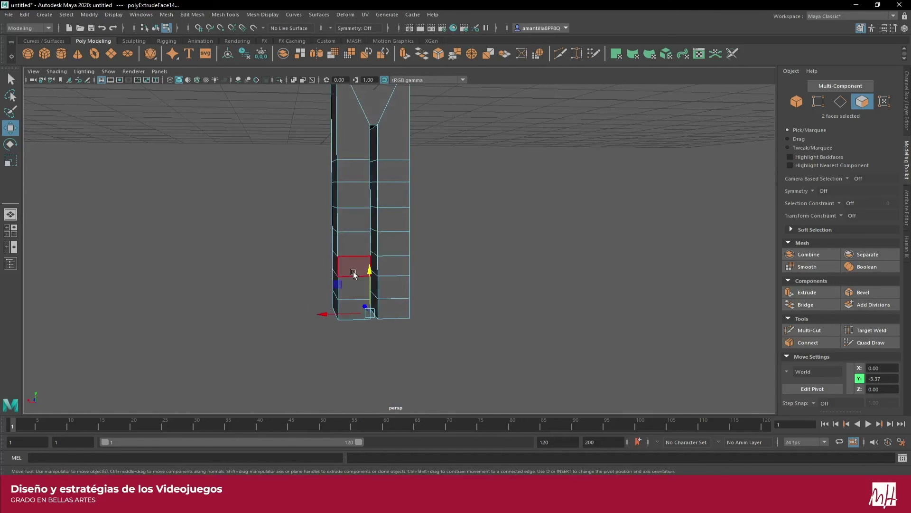
mouse_move(371, 272)
left_mouse_down()
mouse_move(452, 285)
mouse_move(435, 262)
mouse_move(440, 285)
left_mouse_up()
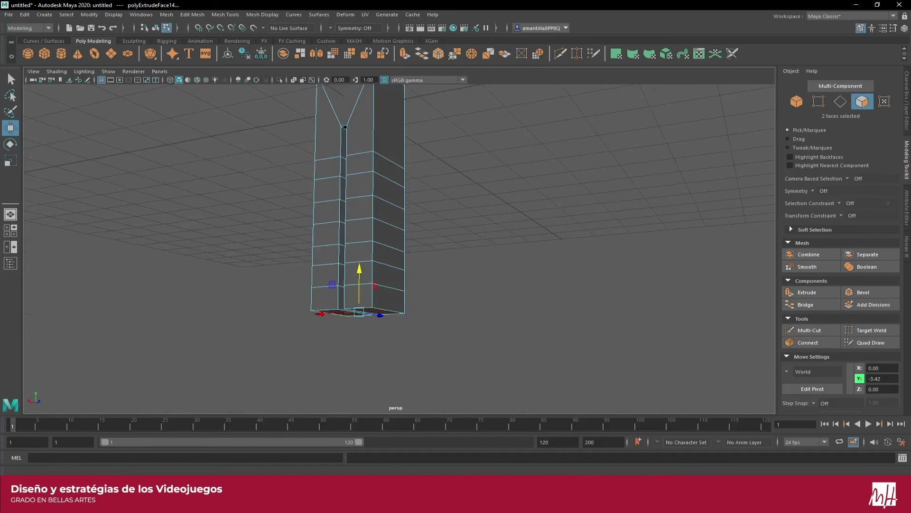
mouse_move(291, 245)
left_mouse_down("alt")
mouse_move(332, 226)
mouse_move(377, 283)
mouse_move(369, 262)
left_mouse_up("alt")
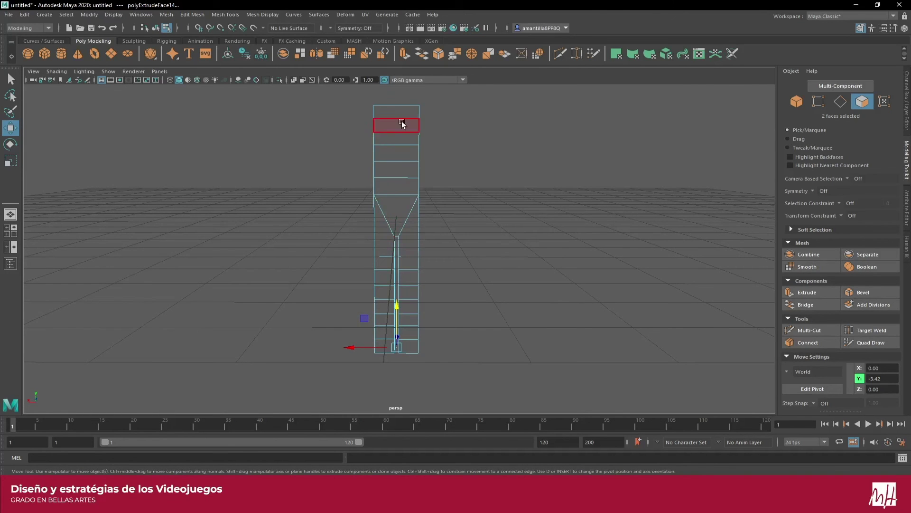
Step: Zoom in and pan to frame the column's upper part
scroll(402, 120, "up", 1)
scroll(413, 201, "up", 1)
scroll(413, 201, "up", 1)
scroll(396, 166, "up", 1)
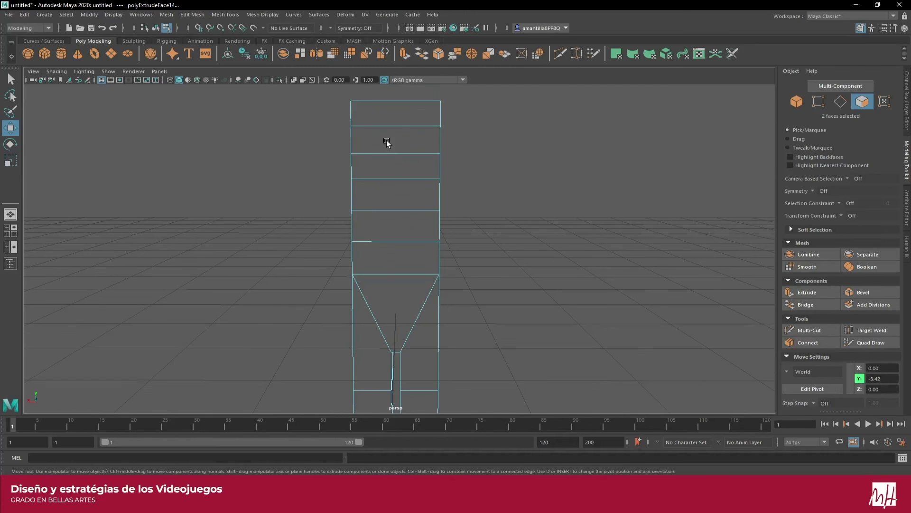
middle_click_drag(387, 143, 382, 177, "alt")
scroll(427, 162, "up", 1)
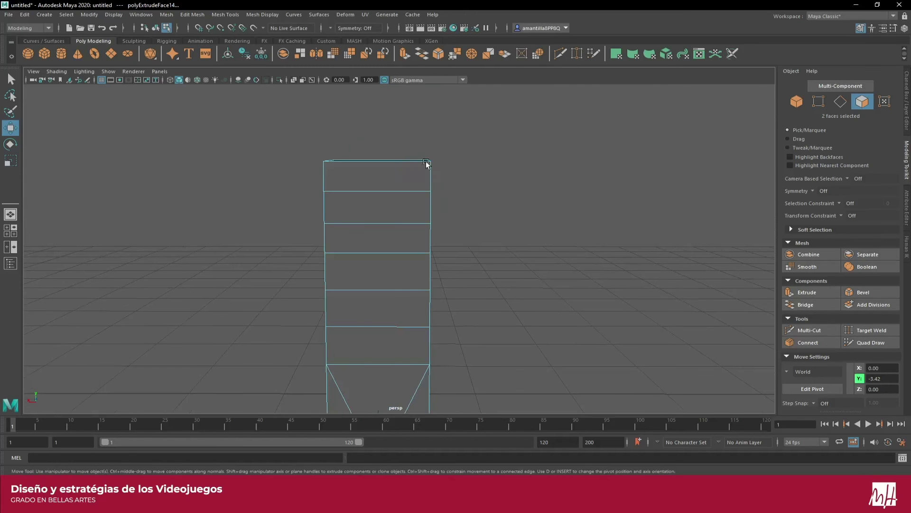
Step: Scale the top three vertex rows narrower to form the neck
left_click(818, 102)
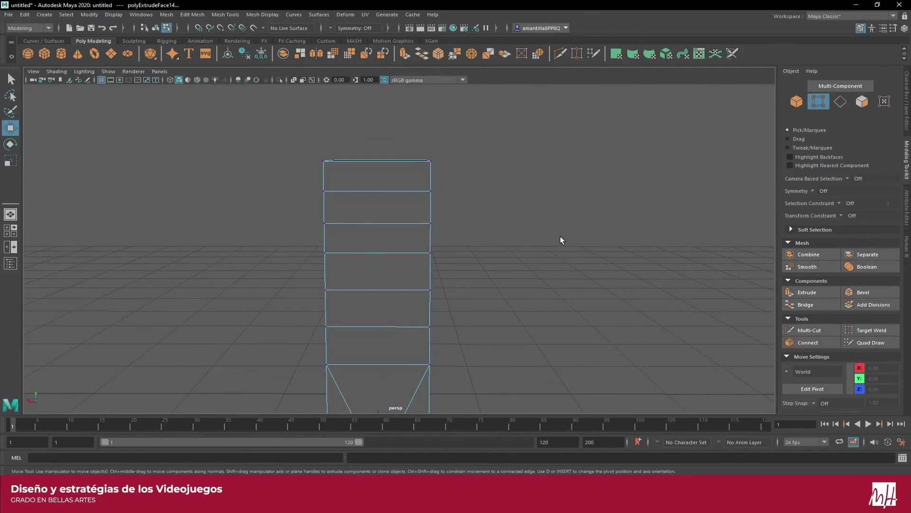
left_click_drag(446, 188, 419, 163, "alt")
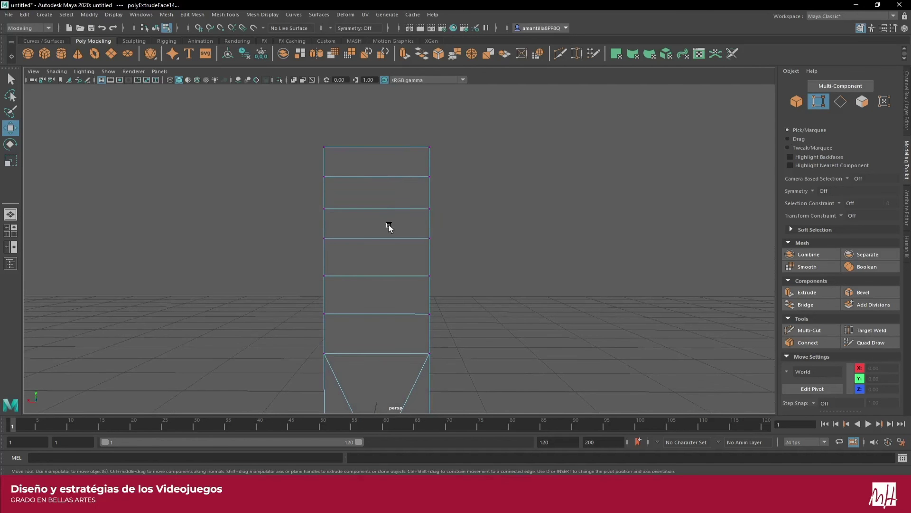
left_click_drag(287, 193, 517, 219)
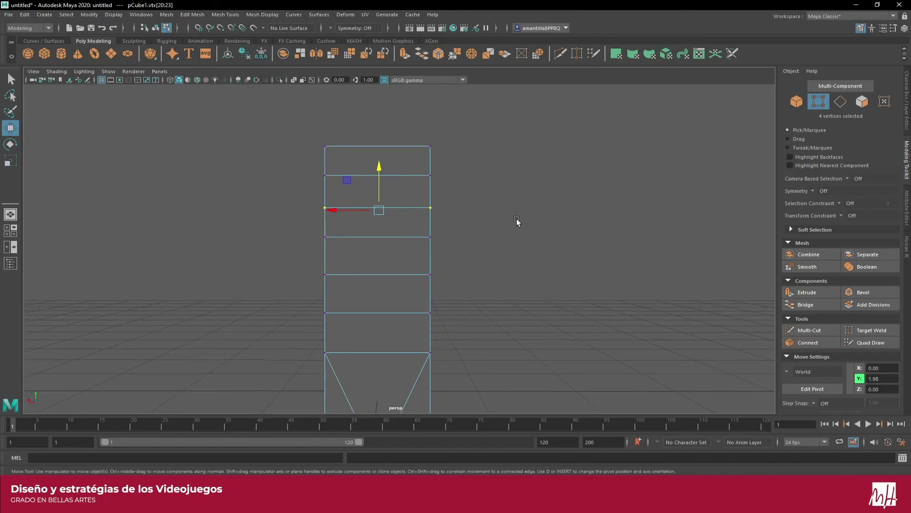
key("r")
left_click_drag(337, 210, 346, 210)
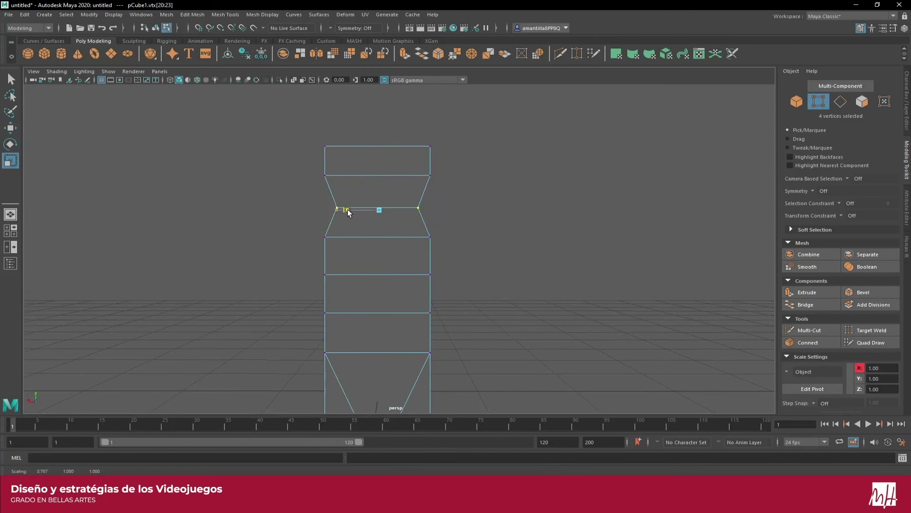
key("ctrl+z")
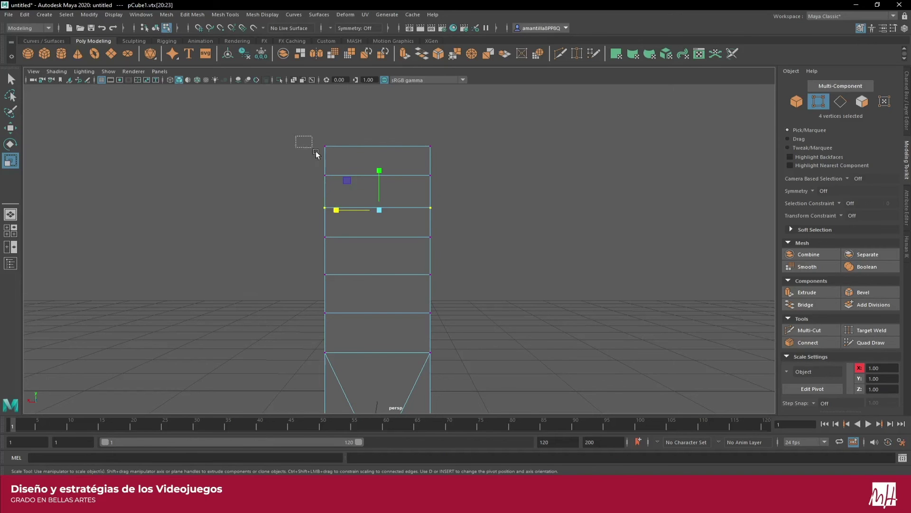
left_click_drag(295, 137, 470, 230)
left_click_drag(329, 182, 361, 182)
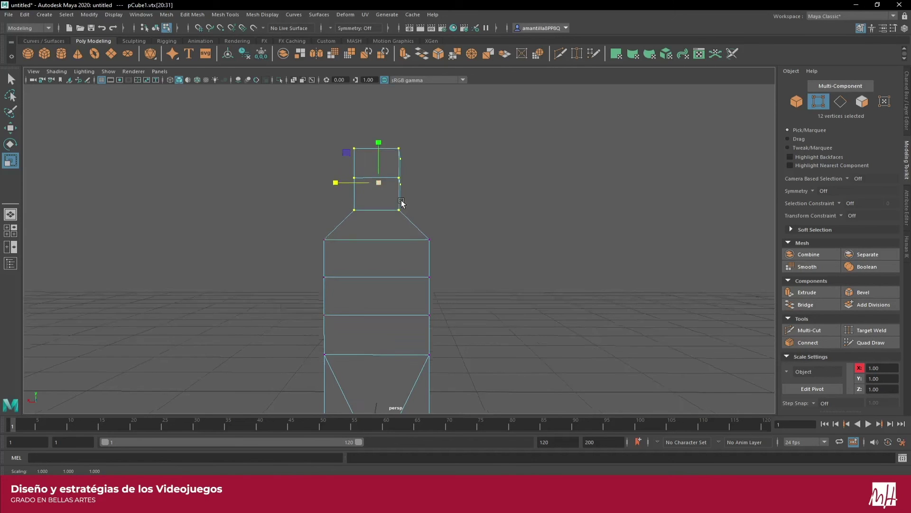
mouse_move(401, 203)
left_mouse_down("alt")
mouse_move(276, 204)
mouse_move(394, 186)
mouse_move(389, 167)
mouse_move(418, 200)
mouse_move(469, 204)
mouse_move(371, 185)
mouse_move(377, 136)
mouse_move(380, 189)
mouse_move(374, 180)
left_mouse_up("alt")
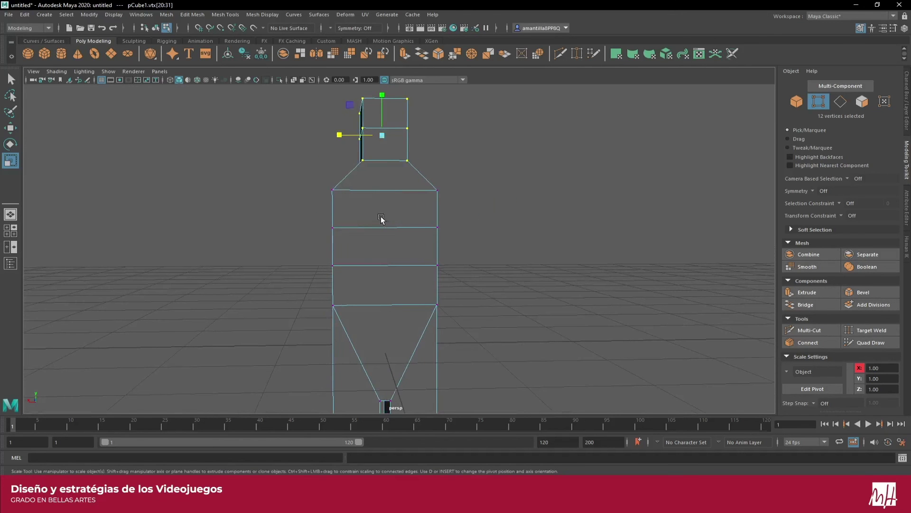
Step: Widen the shoulder vertex ring and raise it slightly
left_click_drag(293, 181, 479, 201)
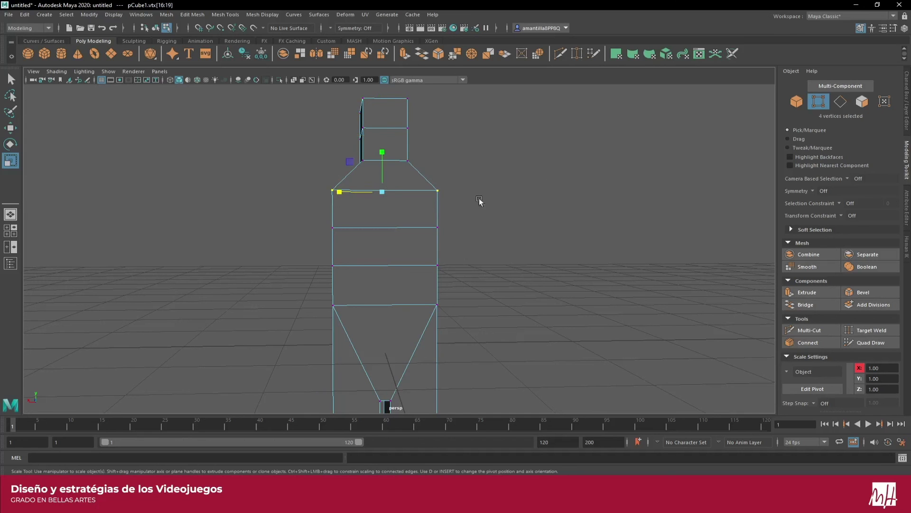
left_click_drag(331, 192, 328, 193)
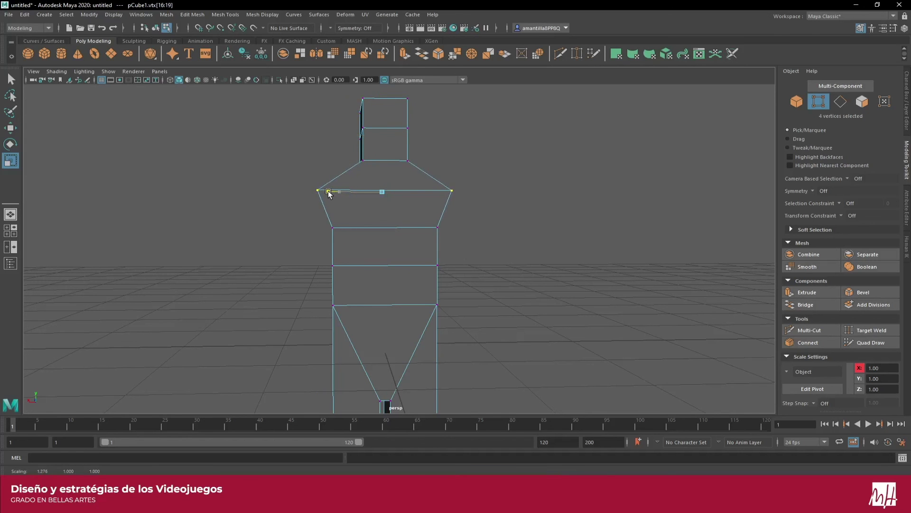
key("w")
key("e")
key("w")
key("e")
key("w")
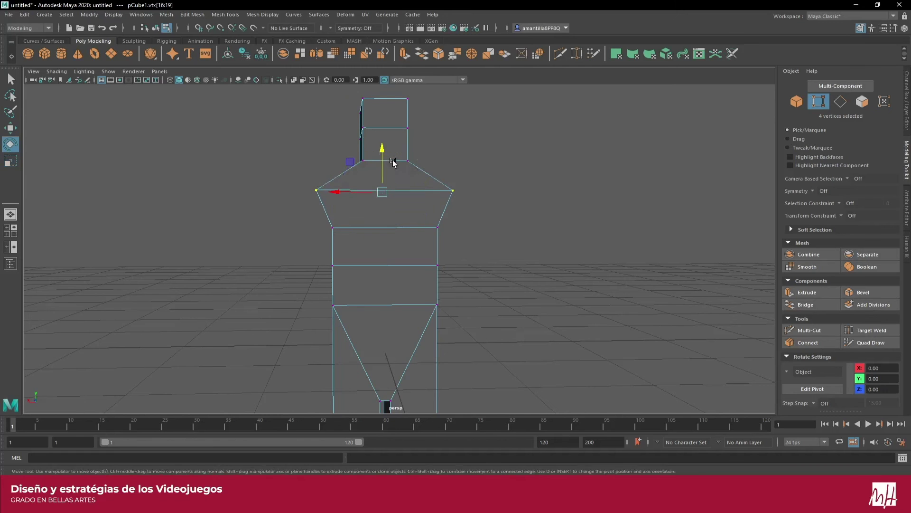
left_click_drag(382, 154, 372, 159)
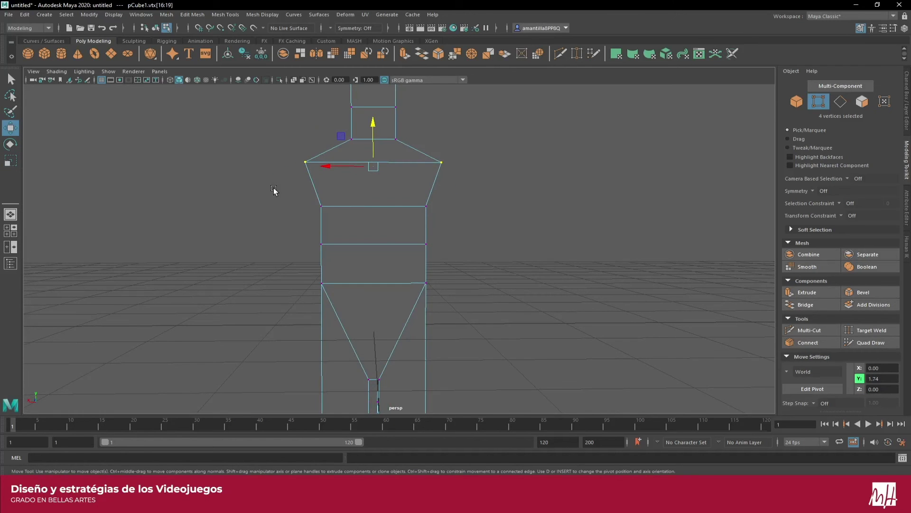
Step: Widen the four-vertex chest row and lift it to Y 1.43
left_click_drag(274, 190, 475, 226)
key("t")
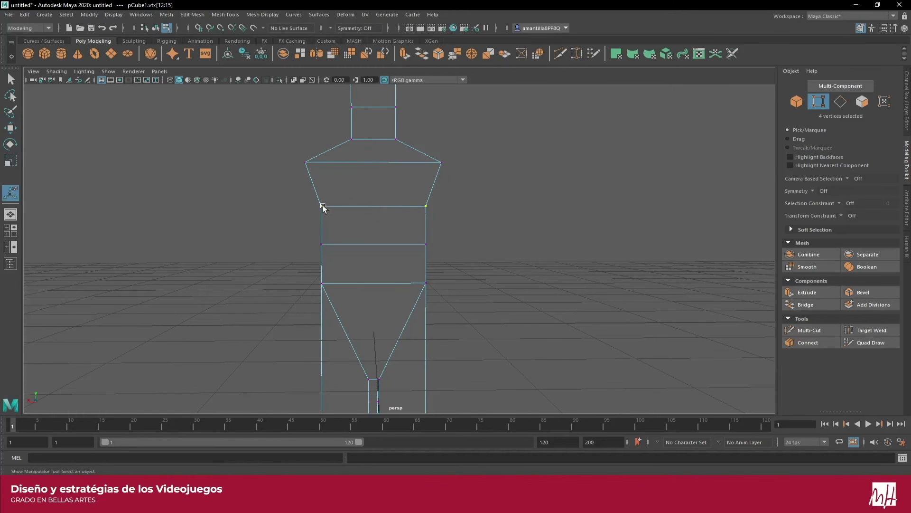
key("r")
left_click_drag(332, 205, 330, 207)
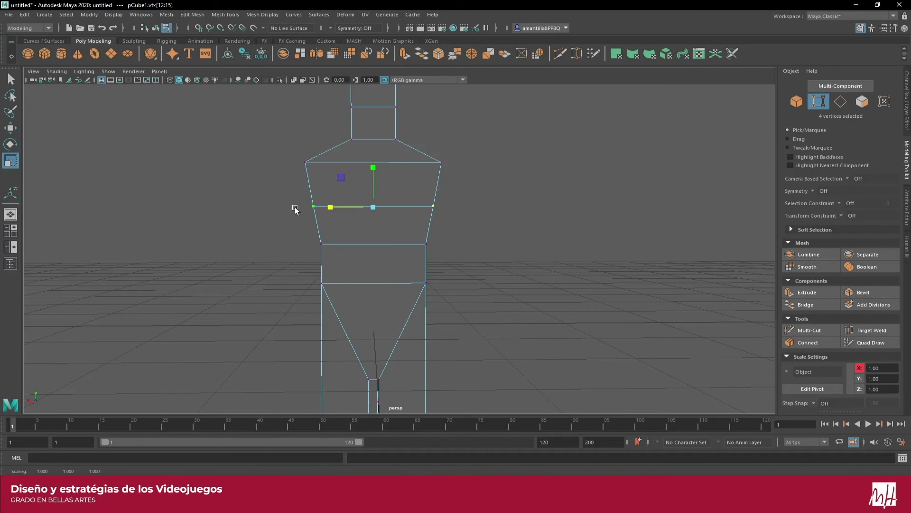
left_click_drag(275, 192, 489, 223)
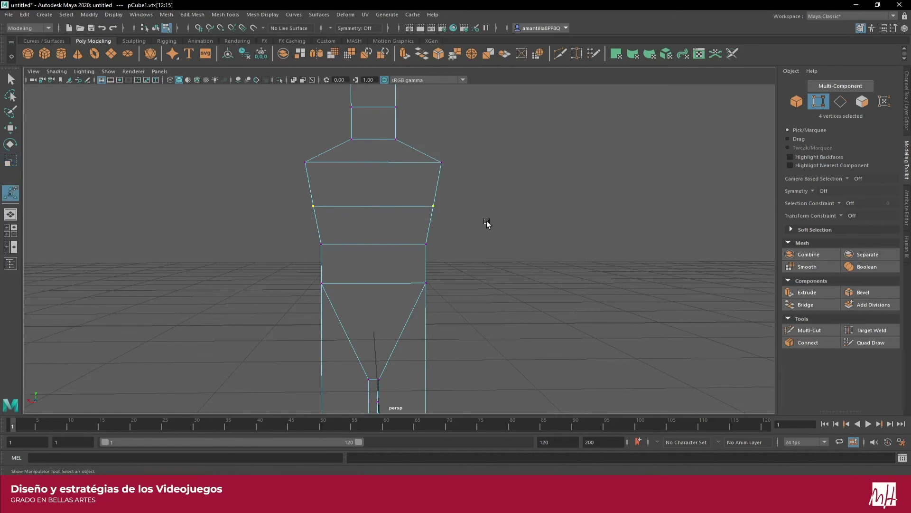
key("w")
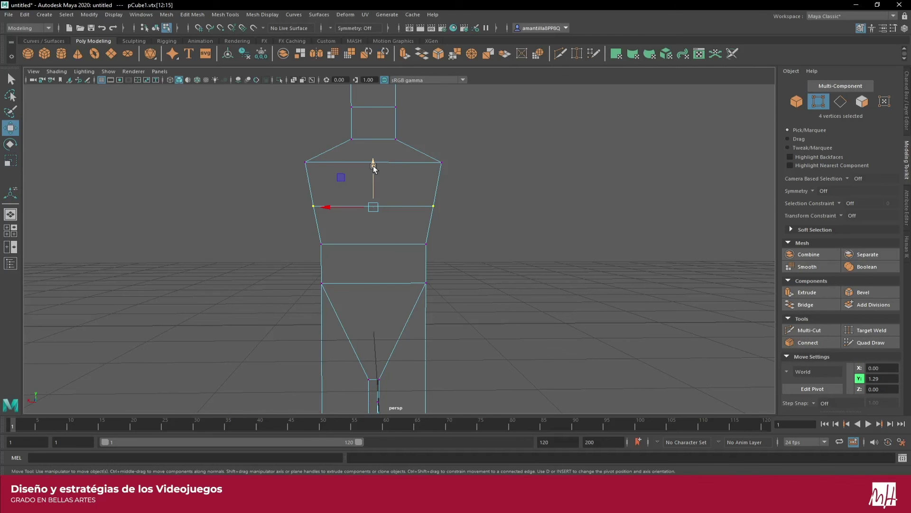
left_click_drag(373, 167, 374, 148)
Step: Raise the neck and head vertices to make the head block taller
middle_click_drag(329, 124, 345, 196, "alt")
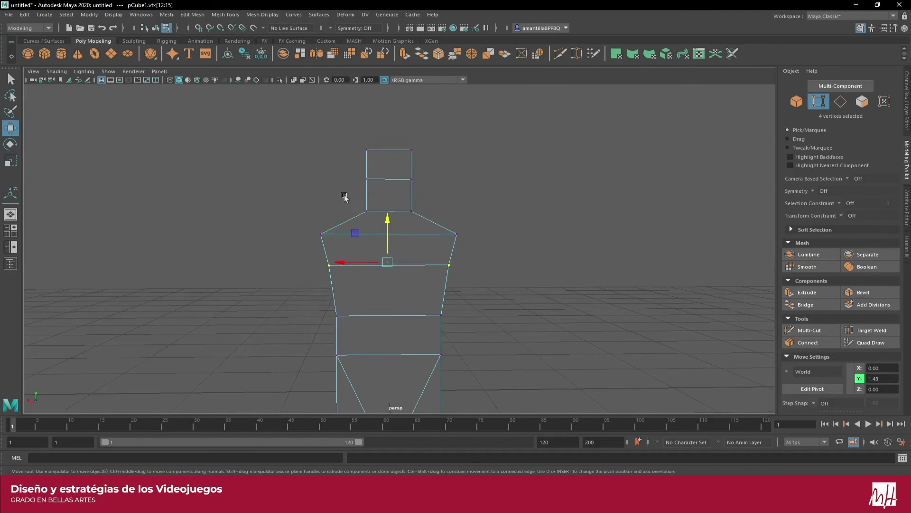
left_click_drag(250, 123, 509, 248)
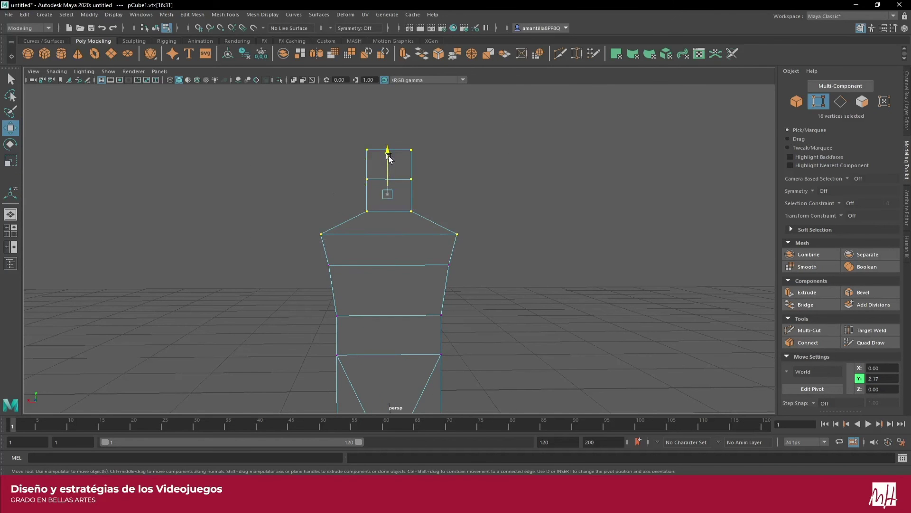
left_click_drag(388, 158, 388, 136)
mouse_move(291, 235)
left_mouse_down()
mouse_move(395, 278)
mouse_move(510, 299)
mouse_move(417, 280)
left_mouse_up()
Step: Lower the waist vertex ring to Y 0.73 and pinch it narrower
left_click_drag(375, 216, 382, 206)
mouse_move(362, 285)
left_mouse_down("alt")
mouse_move(232, 268)
mouse_move(453, 302)
left_mouse_up("alt")
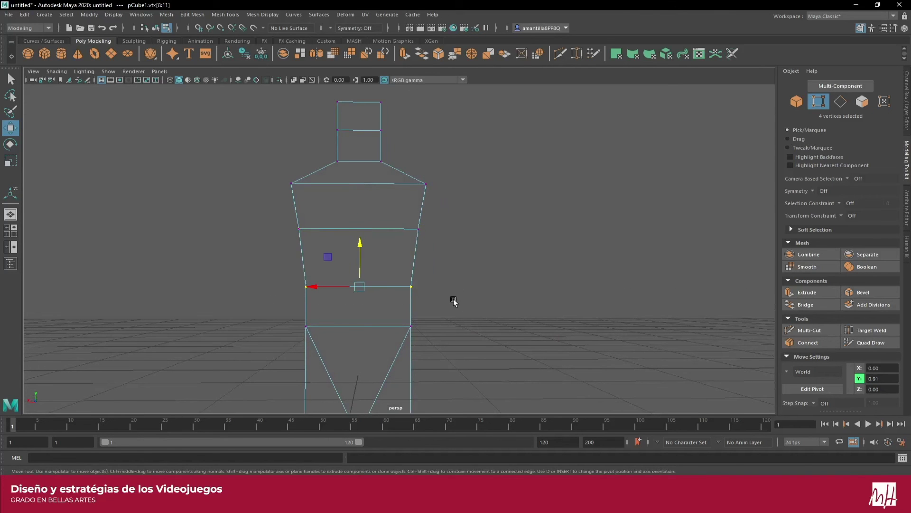
left_click_drag(355, 251, 360, 267)
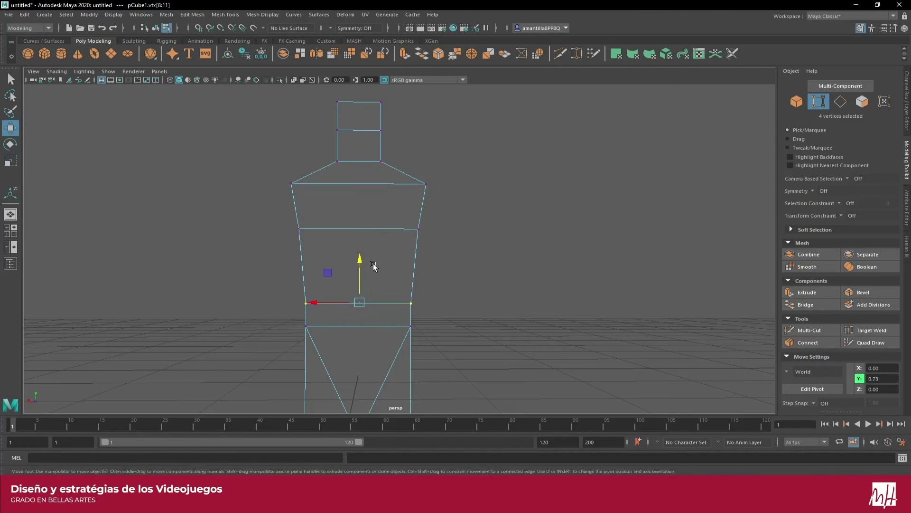
left_click(356, 264)
left_click_drag(264, 280, 477, 309)
key("r")
mouse_move(317, 302)
left_mouse_down()
mouse_move(315, 271)
mouse_move(344, 267)
left_mouse_up()
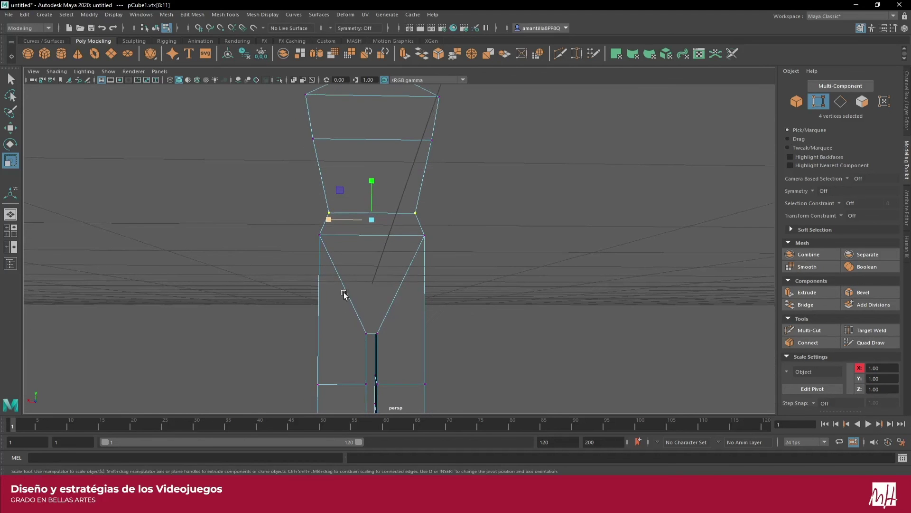
Step: Reposition the four crotch vertices and scale the hip vertices outward
left_click_drag(336, 314, 351, 292, "alt")
left_click_drag(278, 331, 341, 372)
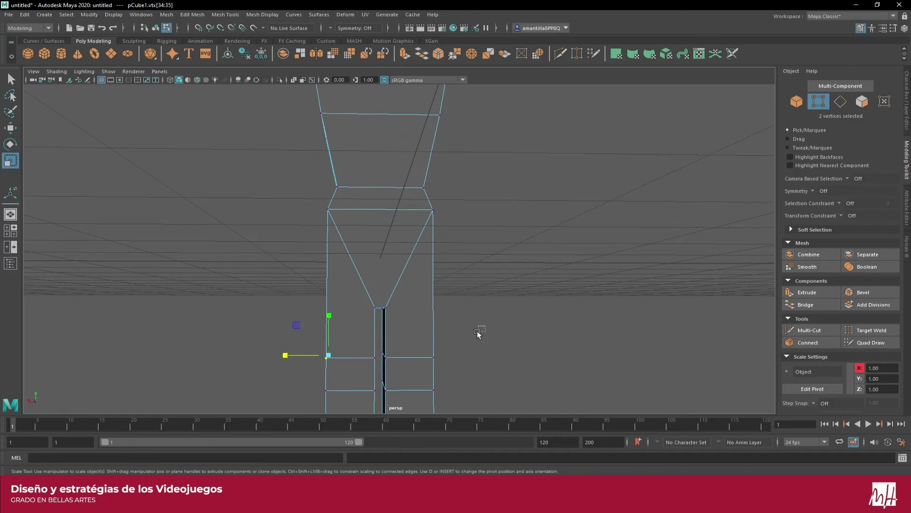
left_click_drag(418, 373, 420, 370, "shift")
key("e")
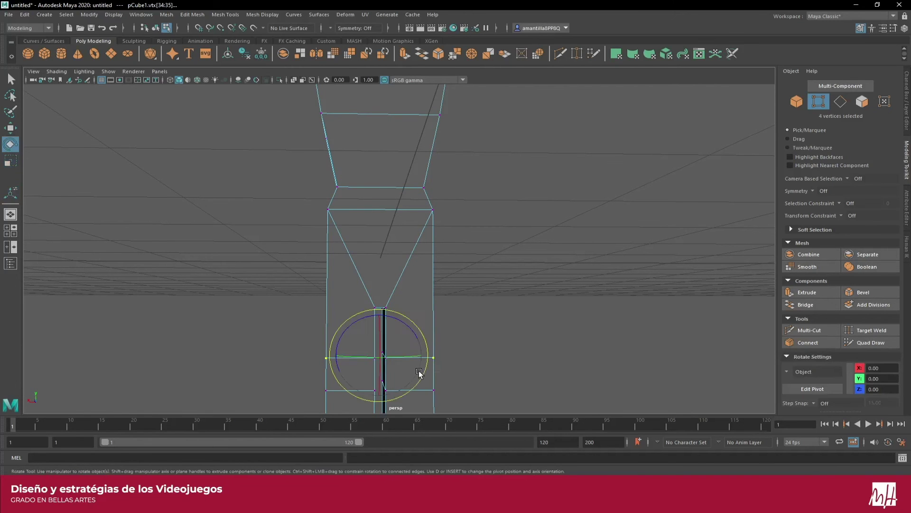
key("w")
left_click_drag(380, 315, 398, 261)
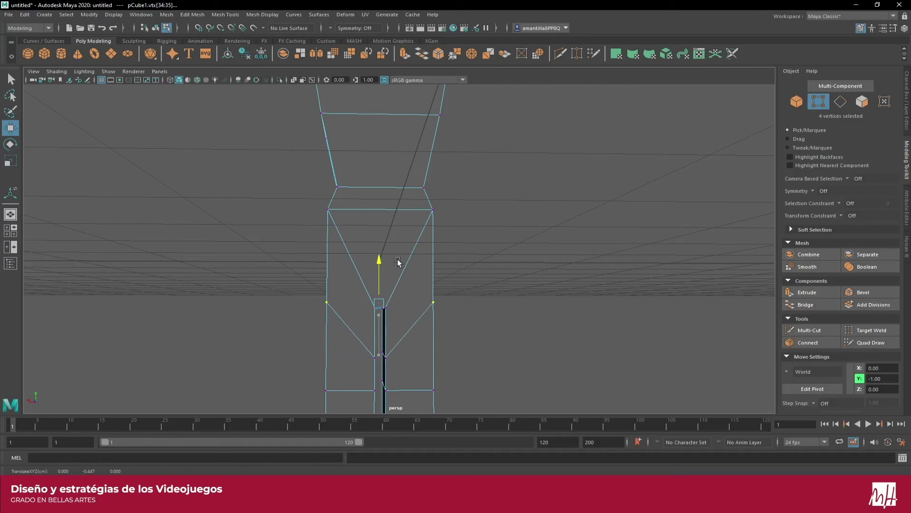
left_click_drag(398, 261, 397, 273)
key("t")
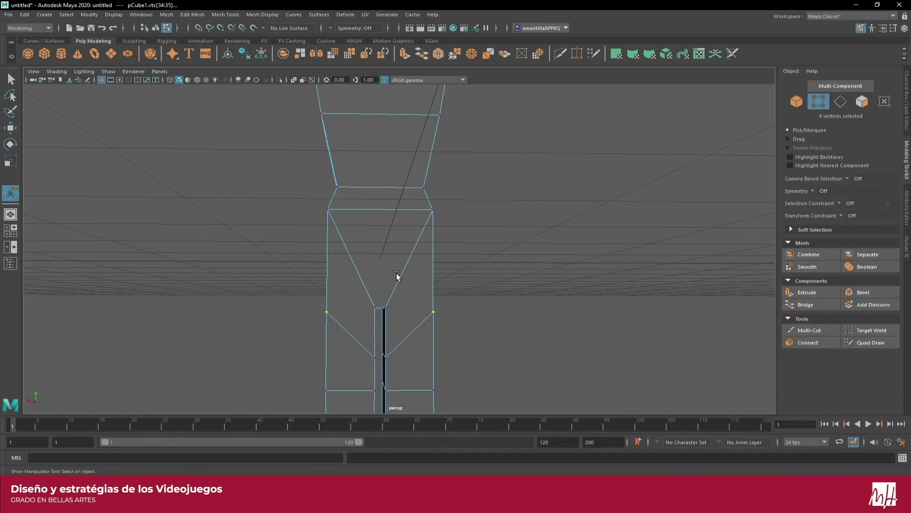
key("r")
left_click_drag(335, 312, 318, 310)
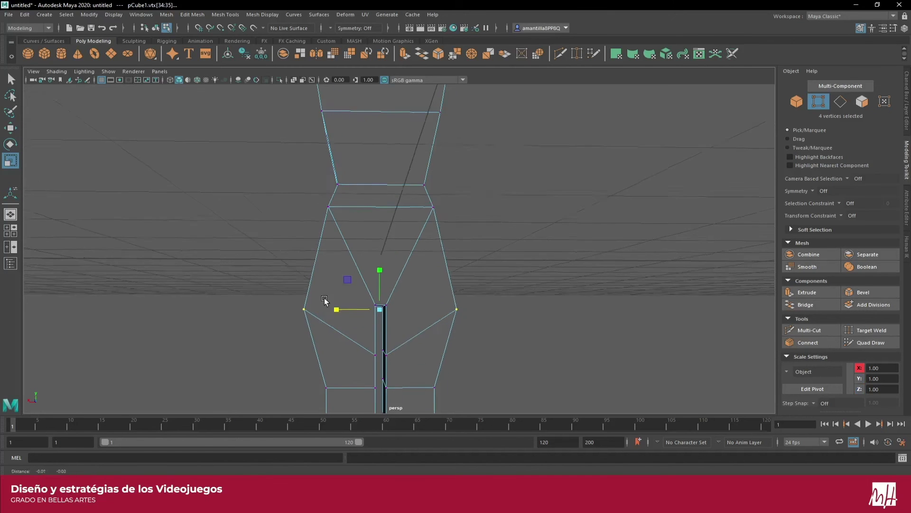
Step: Lower the twelve hip vertices to Y -0.37 and inspect the flared hips
mouse_move(318, 310)
left_mouse_down("alt")
mouse_move(273, 234)
mouse_move(536, 317)
left_mouse_up("alt")
key("t")
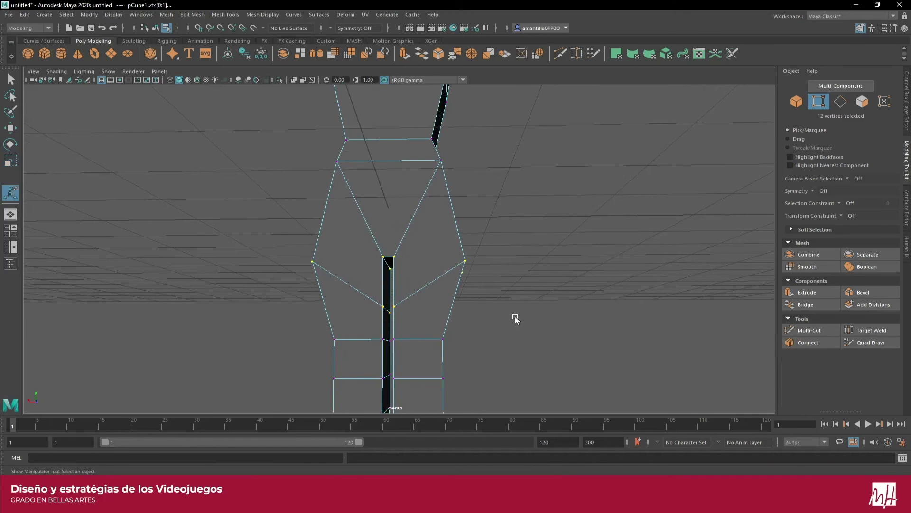
key("w")
key("e")
key("w")
left_click_drag(398, 255, 408, 216)
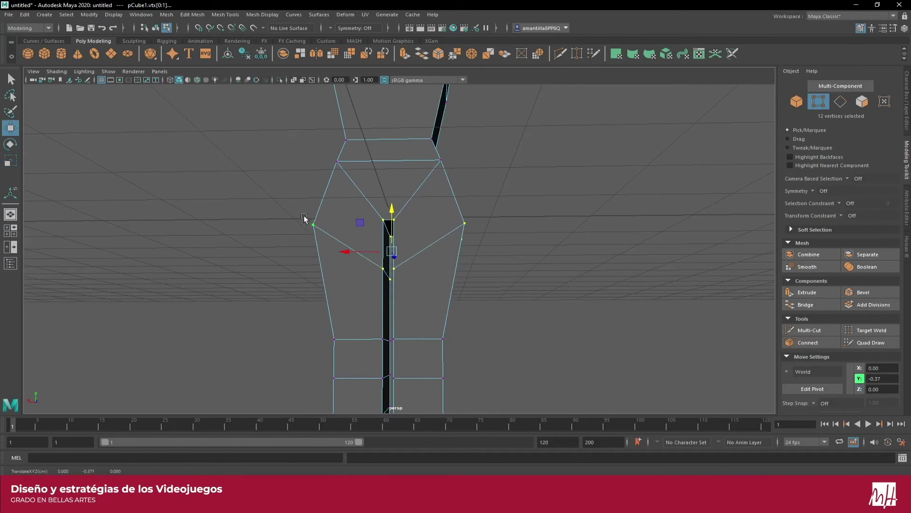
mouse_move(304, 217)
left_mouse_down("alt")
mouse_move(315, 237)
mouse_move(280, 229)
mouse_move(309, 215)
mouse_move(289, 205)
mouse_move(443, 215)
mouse_move(368, 203)
mouse_move(378, 250)
mouse_move(413, 274)
mouse_move(396, 297)
mouse_move(346, 264)
mouse_move(345, 296)
mouse_move(328, 254)
left_mouse_up("alt")
scroll(398, 266, "down", 3)
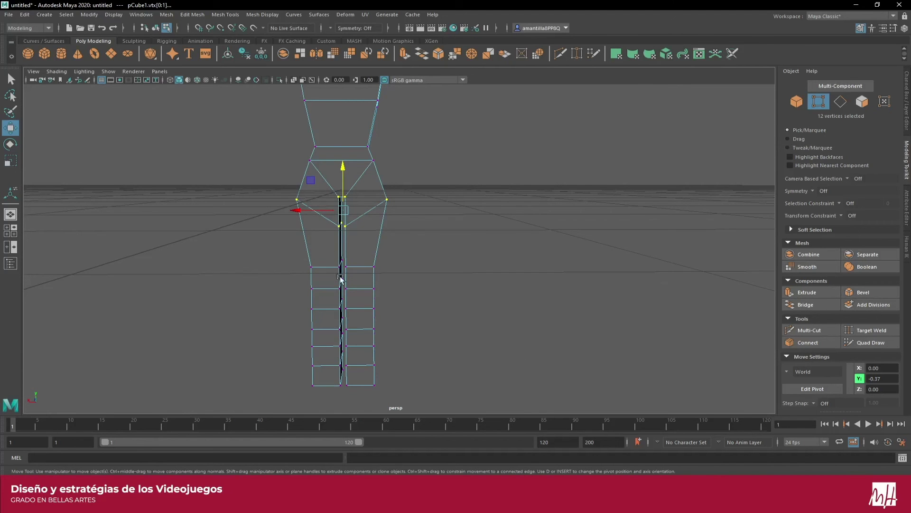
scroll(230, 260, "up", 3)
Step: Raise the top thigh vertex row and spread it wider
mouse_move(230, 260)
left_mouse_down("alt")
mouse_move(247, 256)
mouse_move(295, 277)
left_mouse_up("alt")
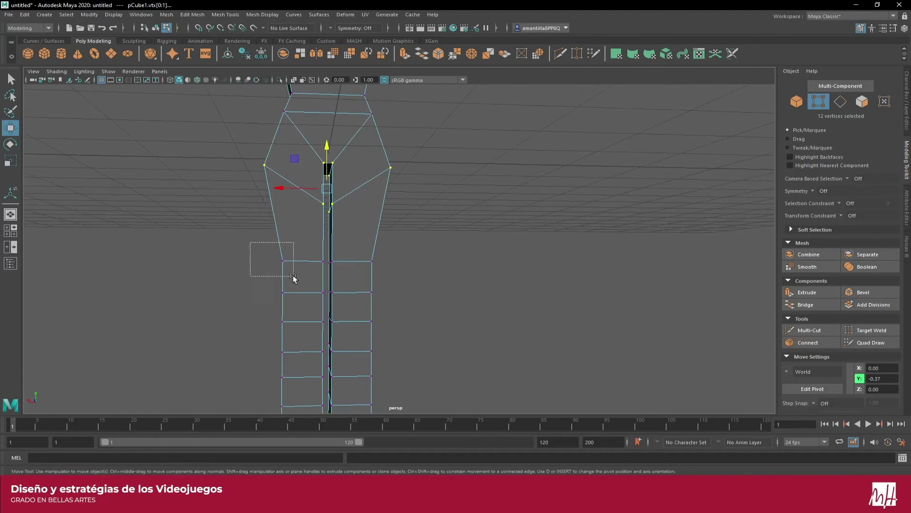
mouse_move(400, 248)
left_mouse_down()
mouse_move(397, 267)
mouse_move(360, 290)
left_mouse_up()
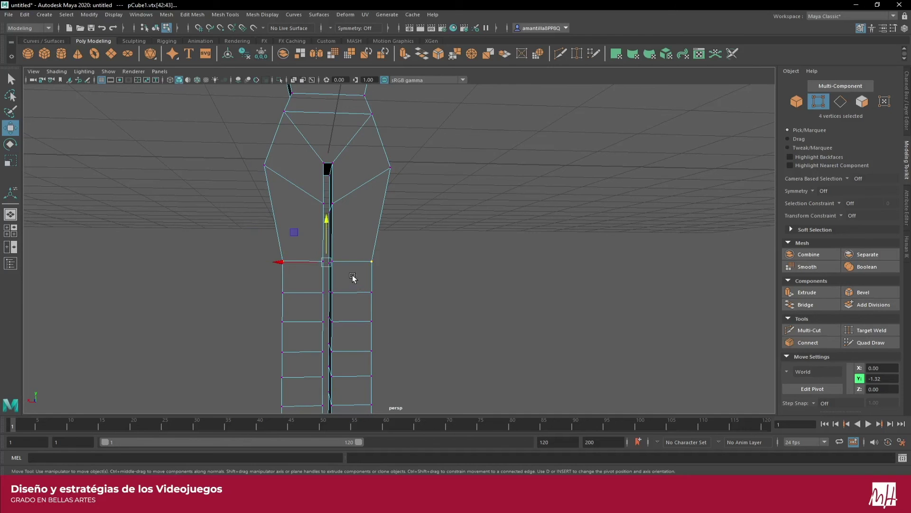
left_click_drag(326, 219, 332, 204)
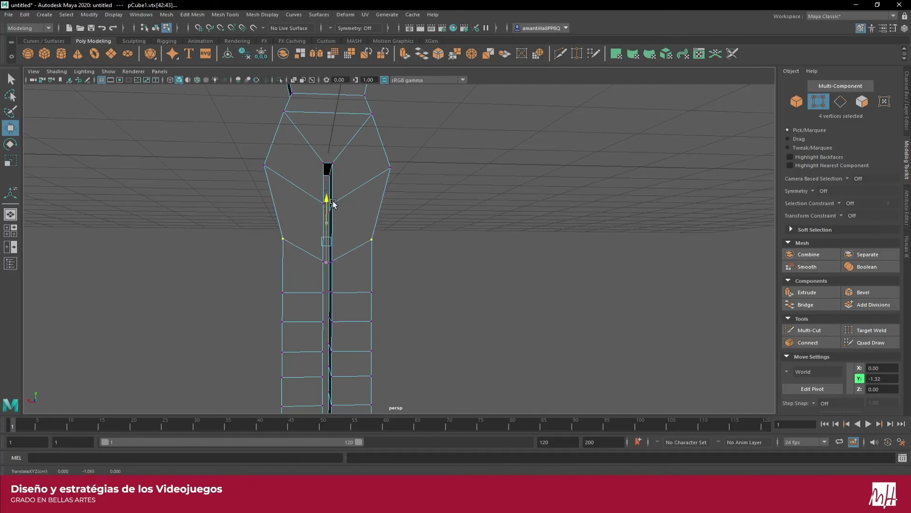
key("r")
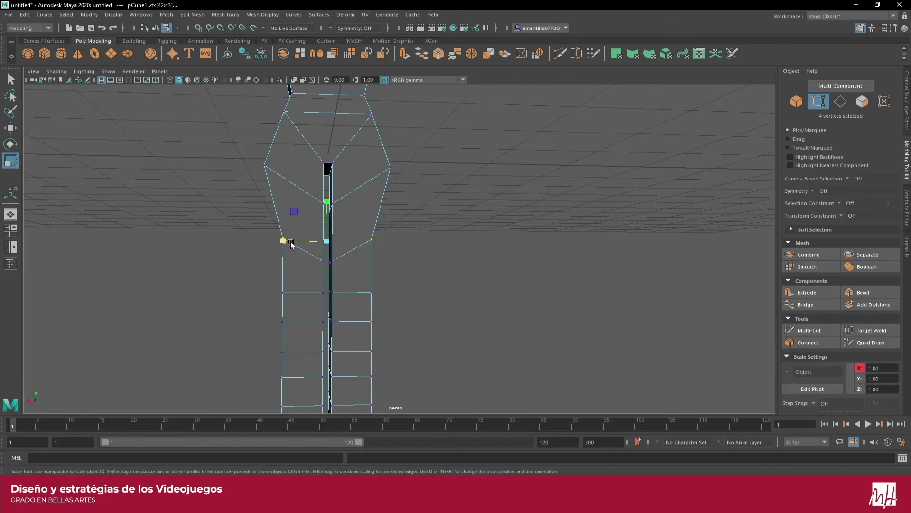
left_click_drag(291, 241, 285, 242)
key("w")
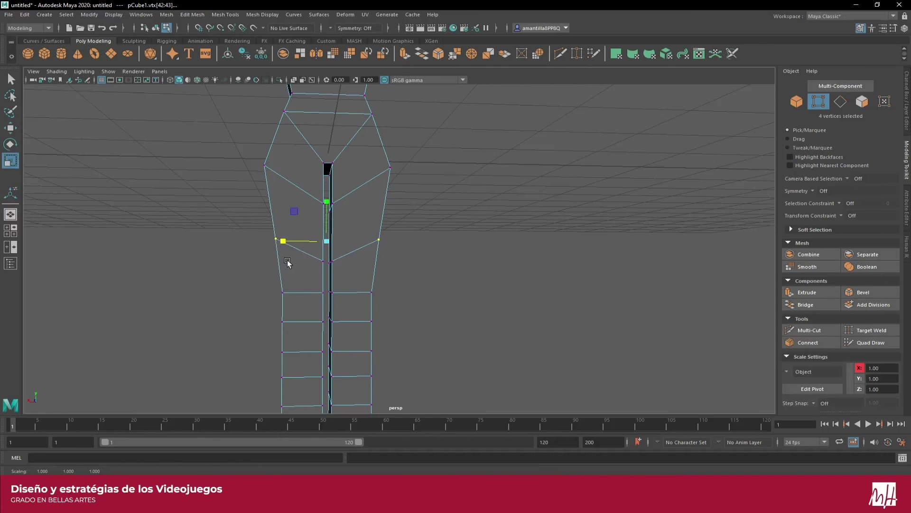
Step: Rescale the next thigh row slightly in X and select the knee vertex row
middle_click_drag(326, 303, 331, 271, "alt")
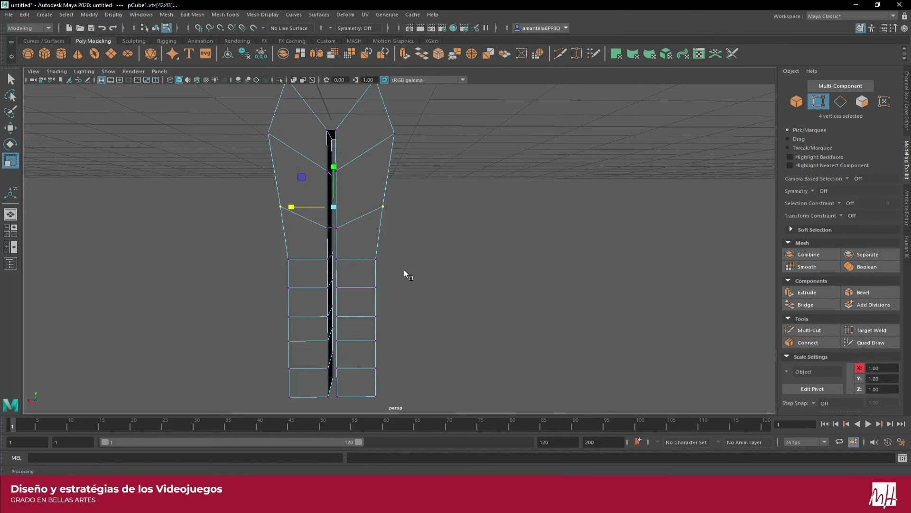
left_click_drag(404, 269, 363, 301)
mouse_move(232, 280)
left_mouse_down("alt")
mouse_move(273, 278)
mouse_move(303, 296)
mouse_move(289, 282)
left_mouse_up("alt")
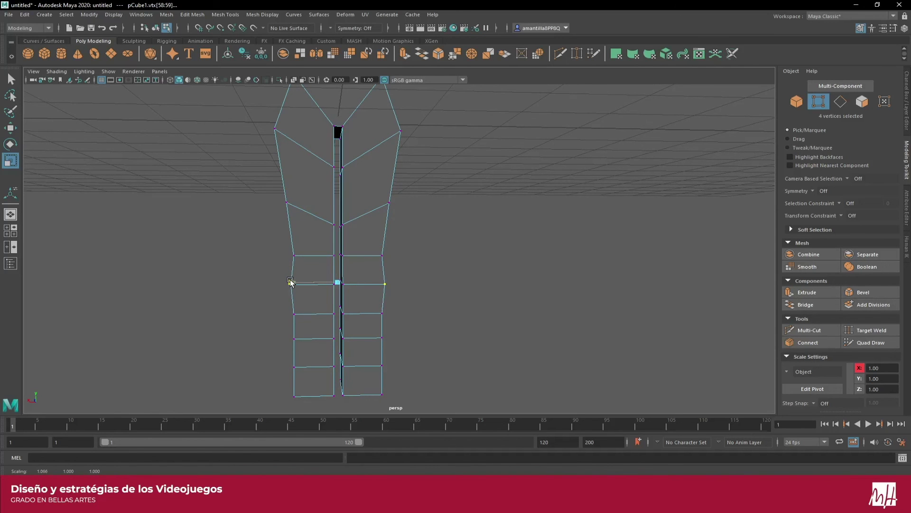
left_click_drag(289, 282, 316, 330)
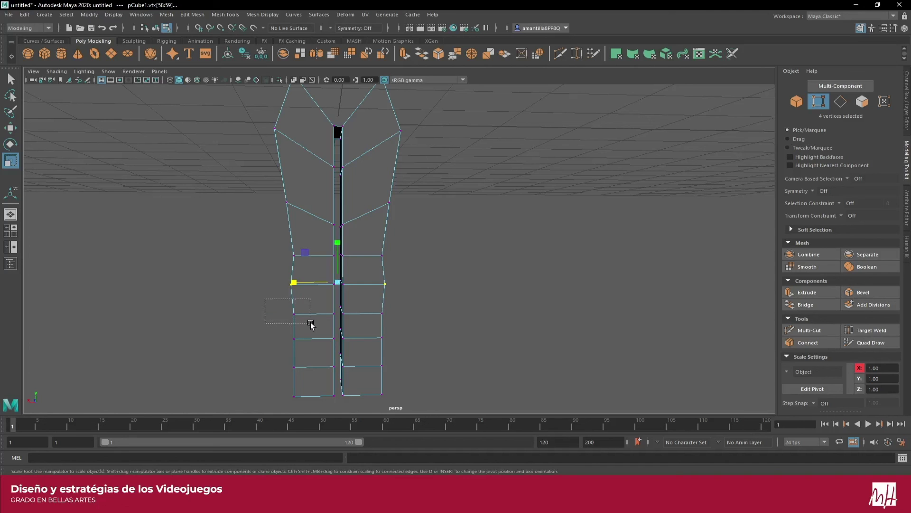
mouse_move(433, 299)
left_mouse_down("shift")
mouse_move(369, 324)
mouse_move(346, 317)
left_mouse_up("shift")
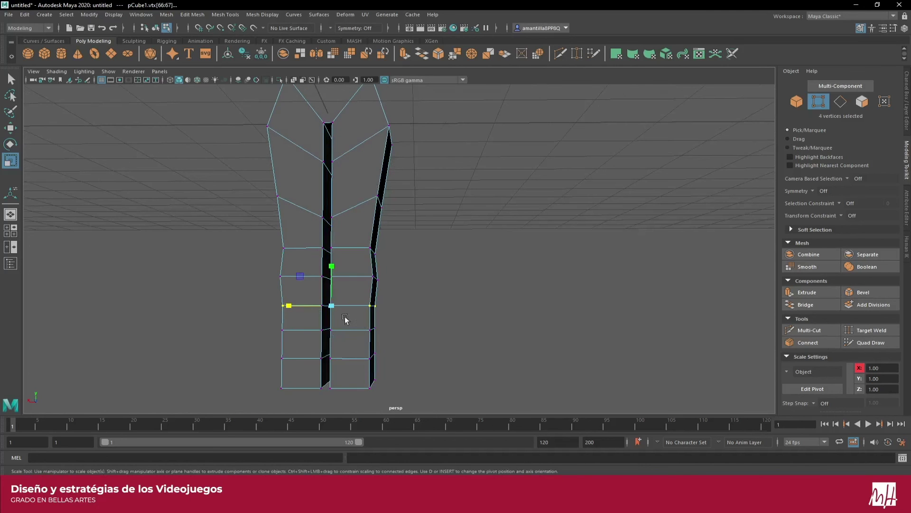